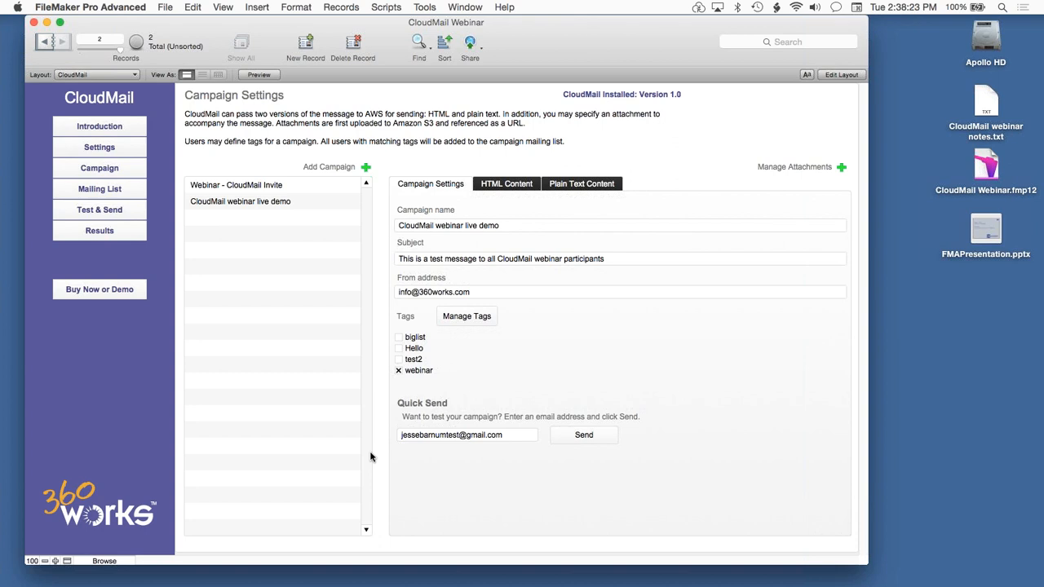
Examine the database's relationships graph around the Contacts_All table occurrence, and leave the database definition without saving changes.
key(super+shift+d)
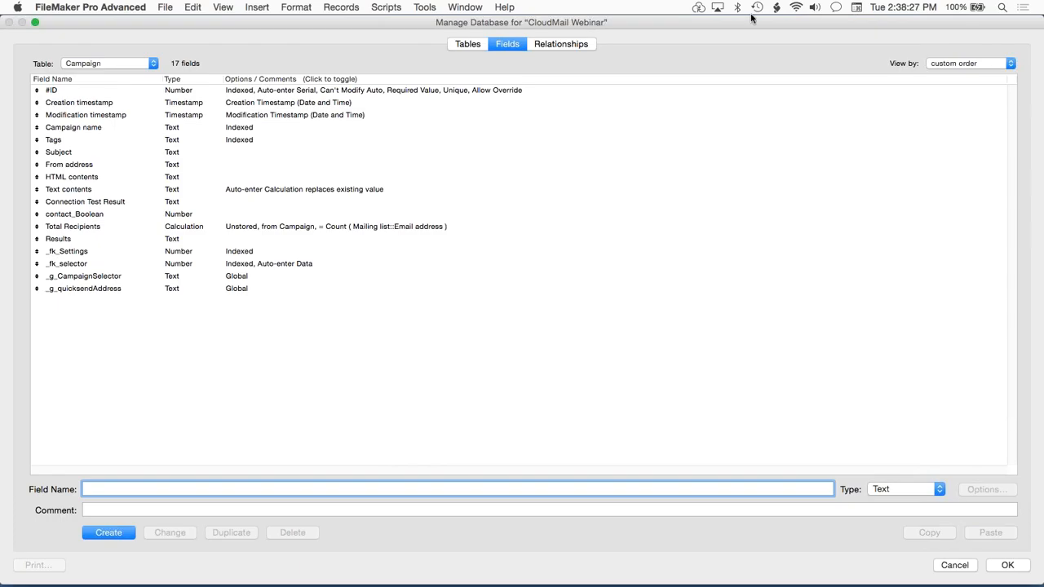
click(574, 48)
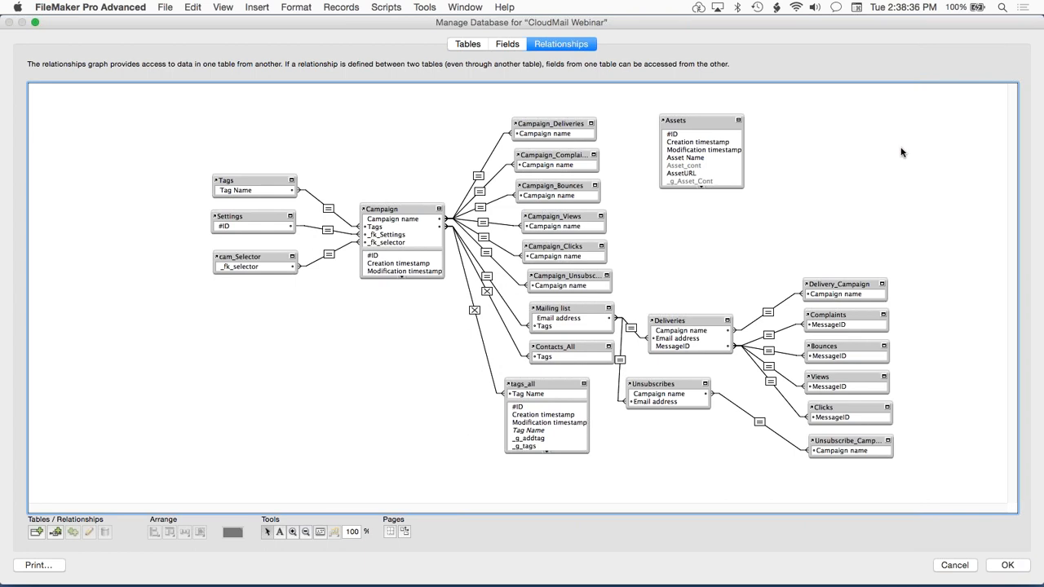
click(566, 349)
mouse_move(531, 343)
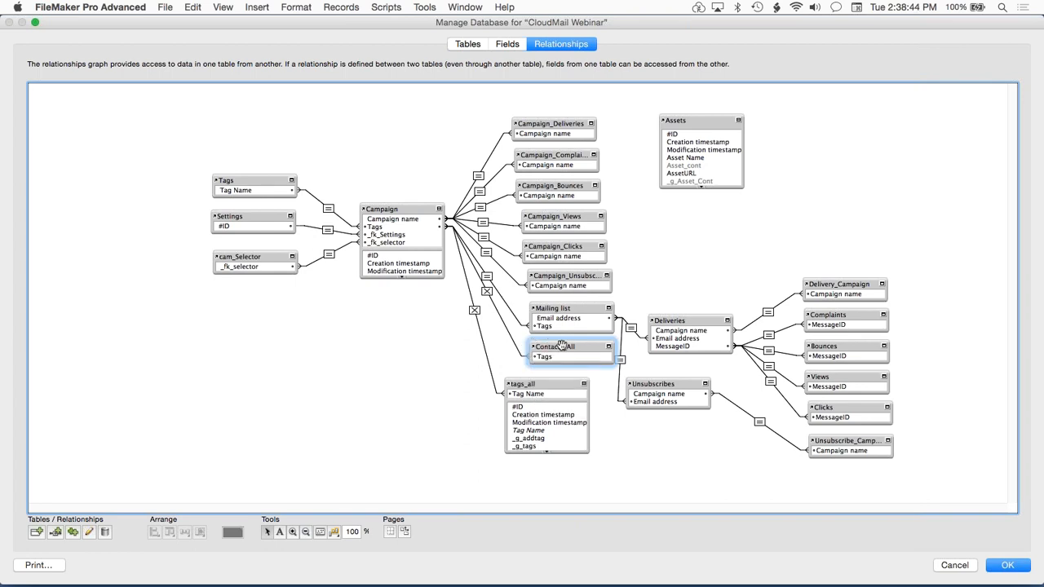
click(954, 565)
click(272, 140)
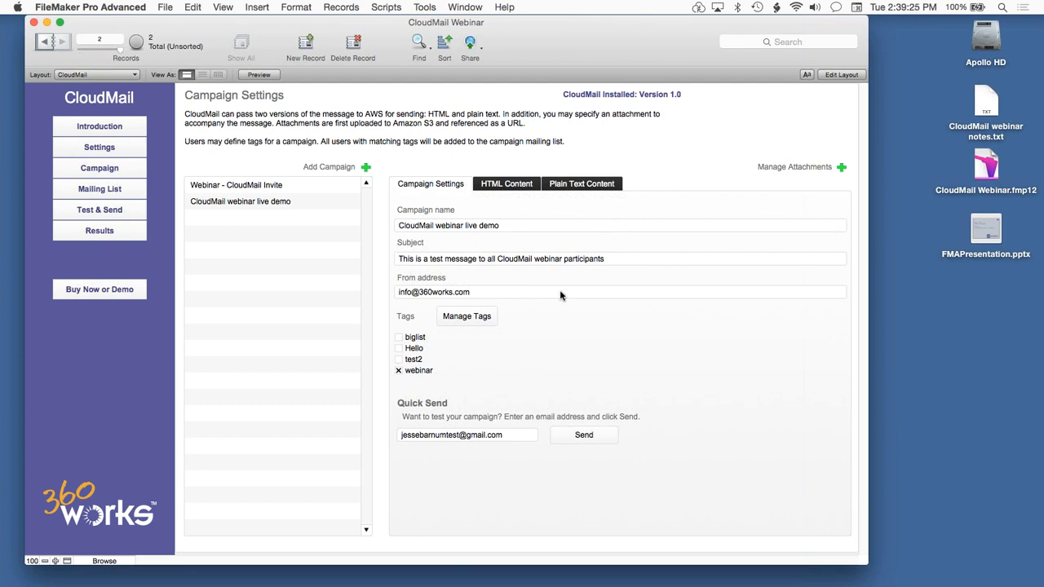
Download the campaign results into the results summary.
click(117, 231)
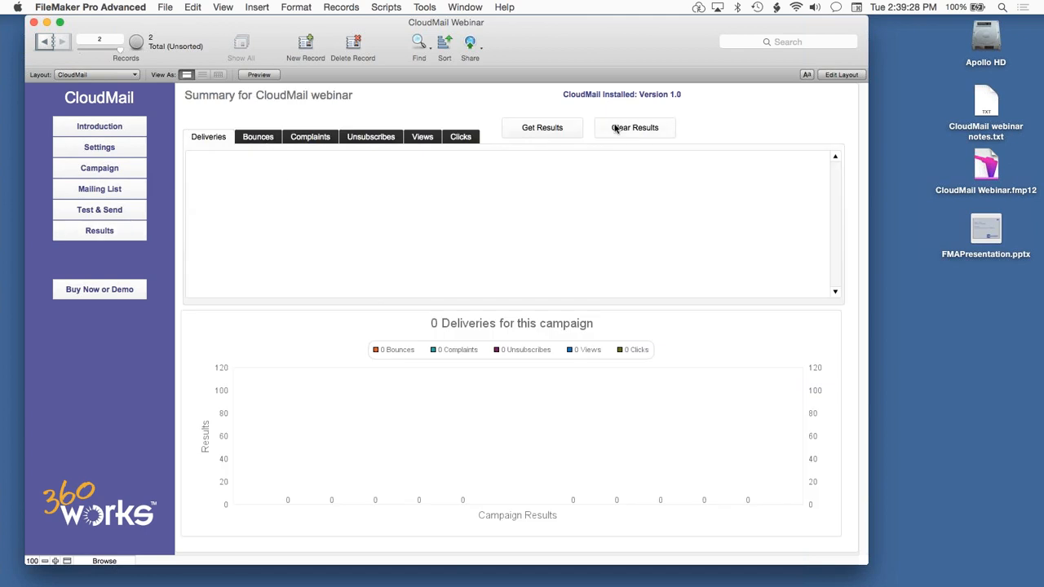
click(549, 130)
click(818, 395)
Clear all historical results for all campaigns and check for new results again.
click(642, 126)
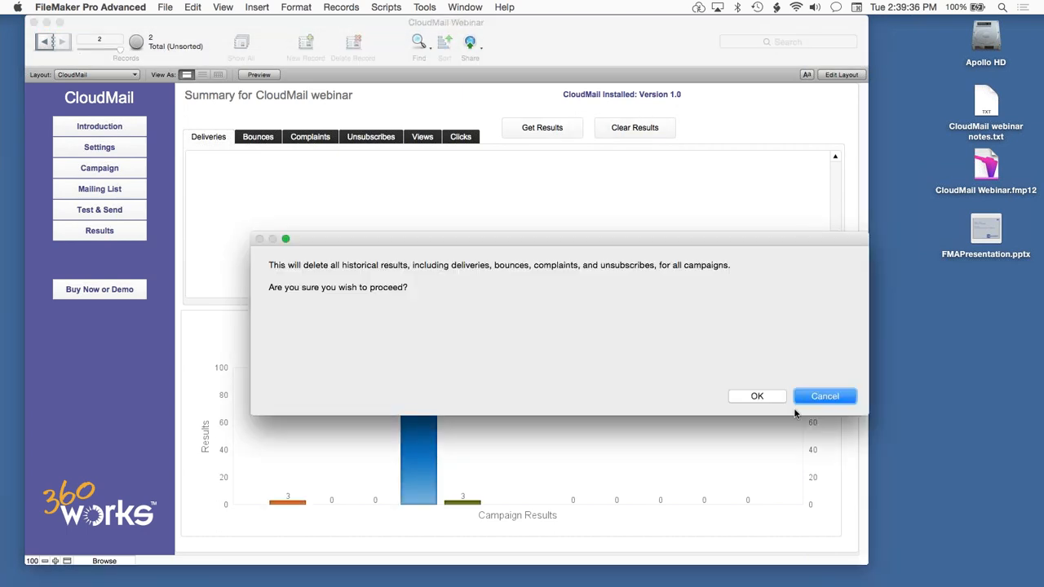
click(768, 396)
click(824, 396)
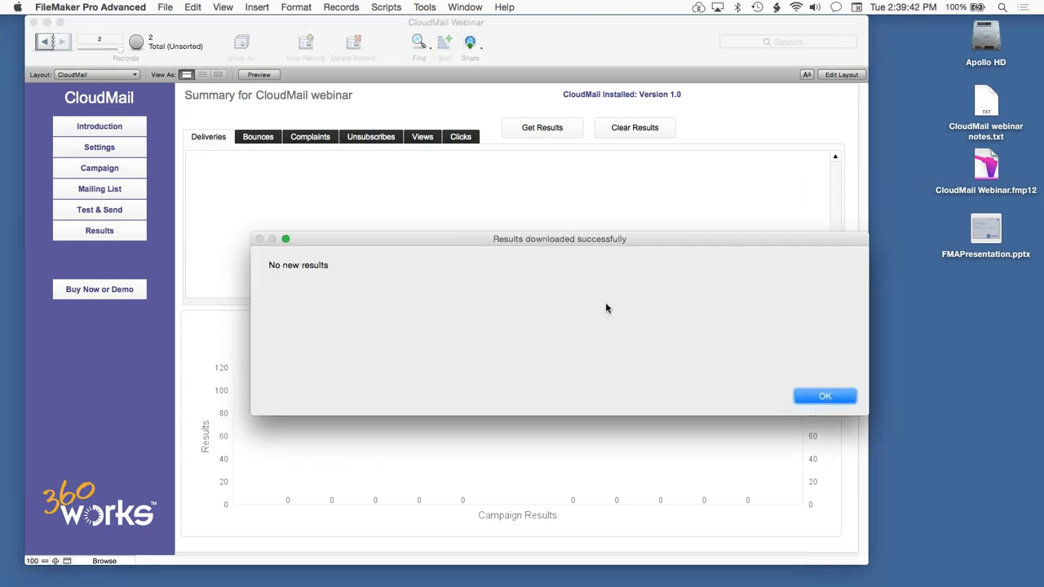
click(825, 397)
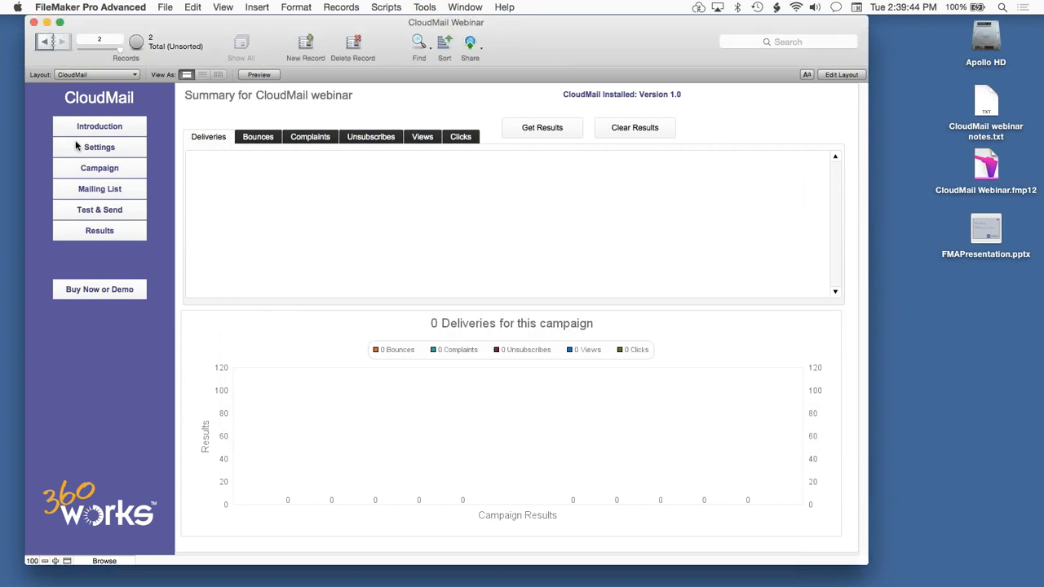
Review the HTML content, its rendered preview and the plain text content of the CloudMail webinar live demo campaign.
click(99, 168)
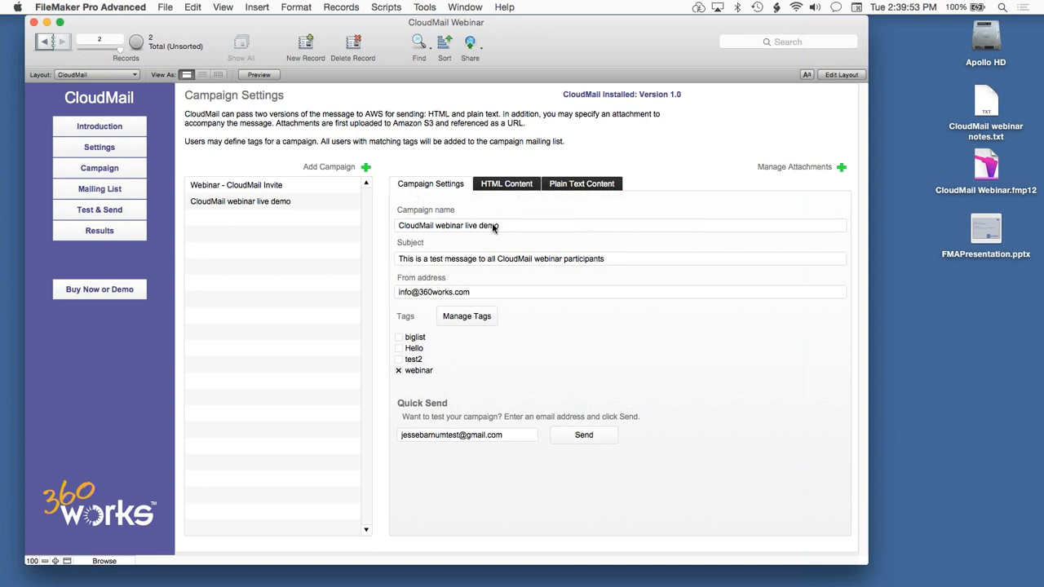
click(512, 187)
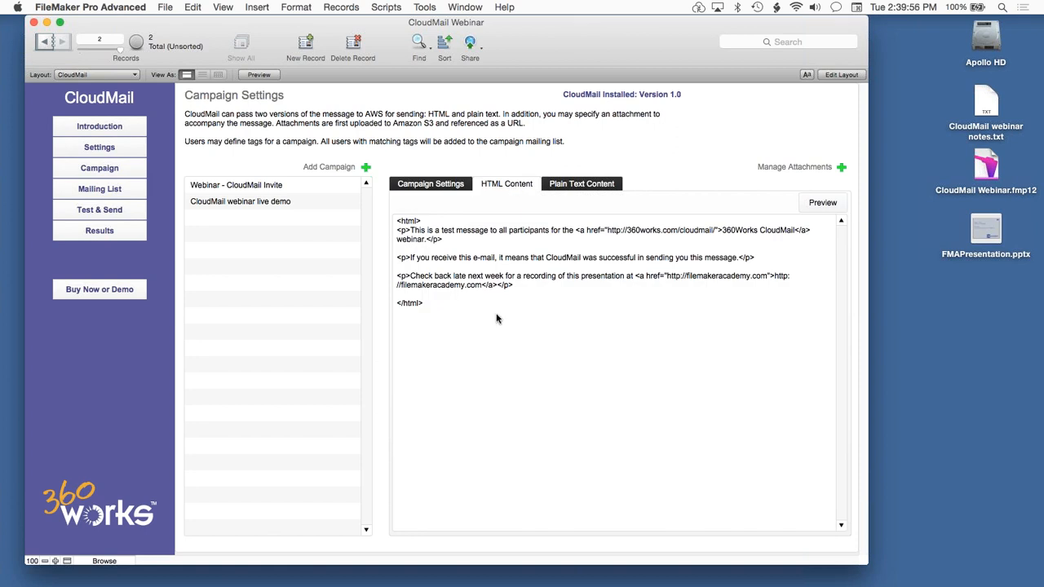
click(820, 202)
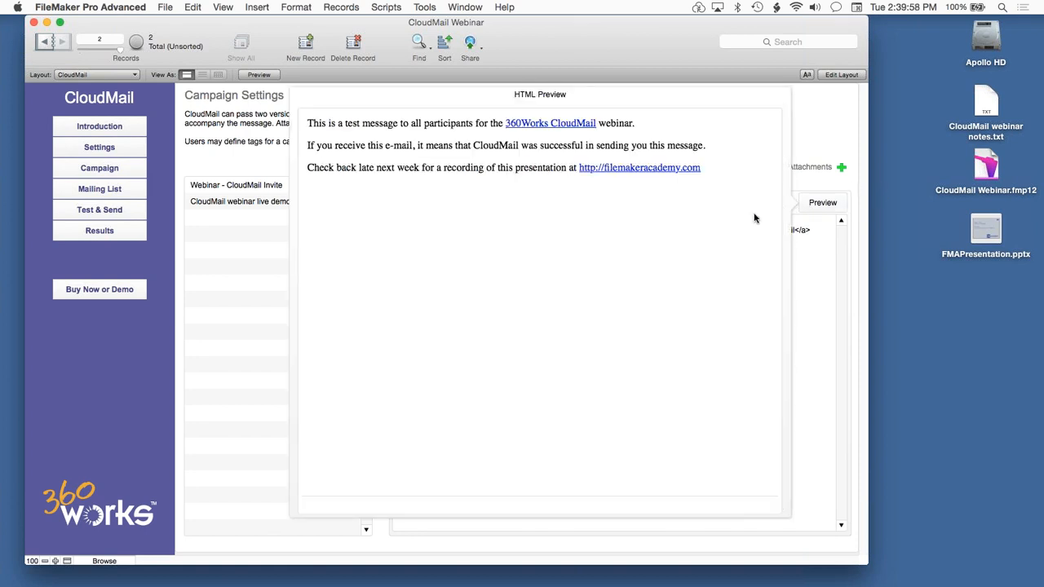
click(807, 132)
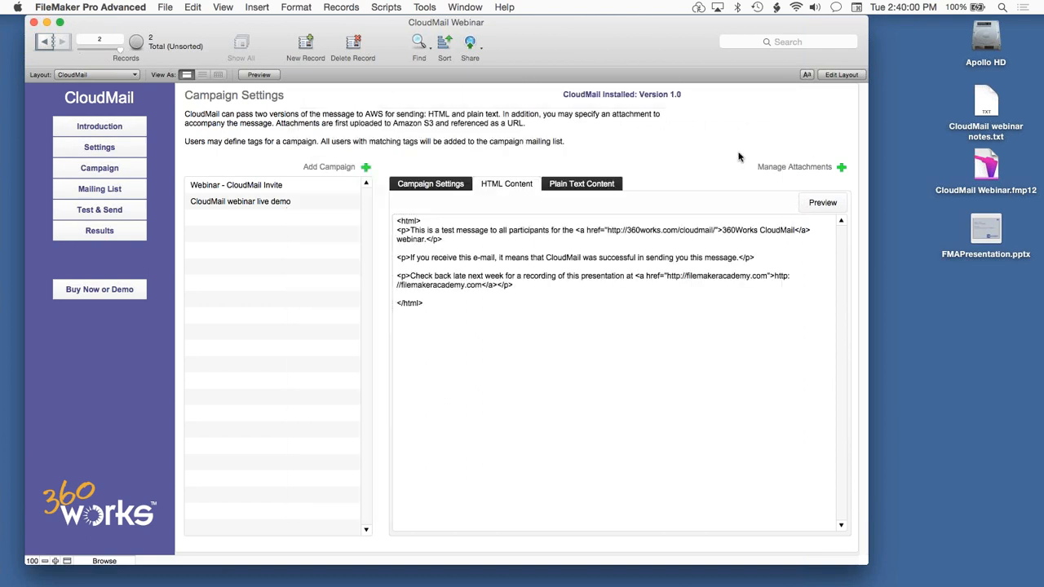
click(595, 184)
click(536, 321)
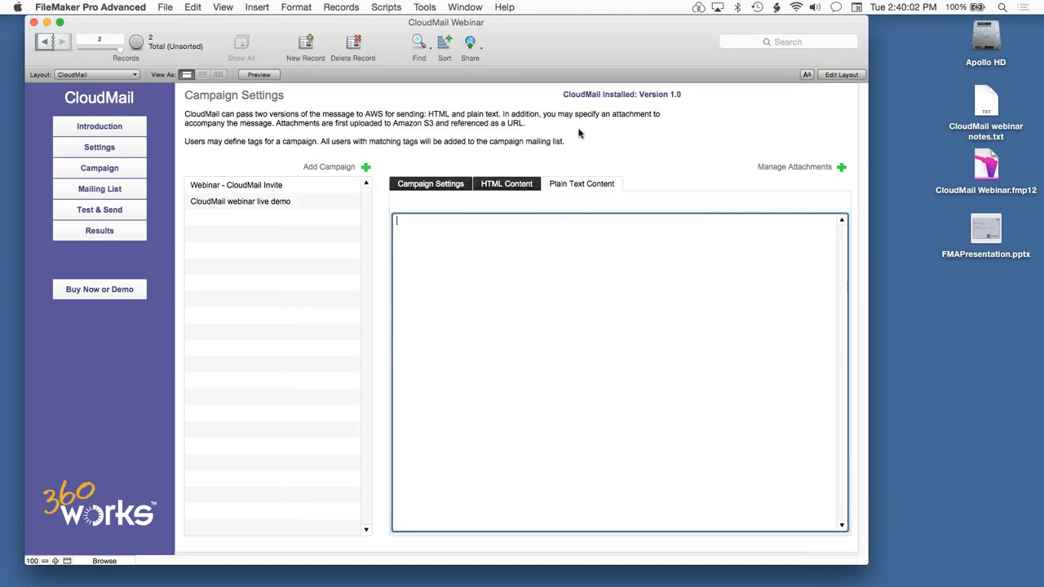
click(549, 171)
Add the paragraph "<p>Click here to unsubscribe</p>" before the closing html tag of the campaign's HTML content.
click(520, 186)
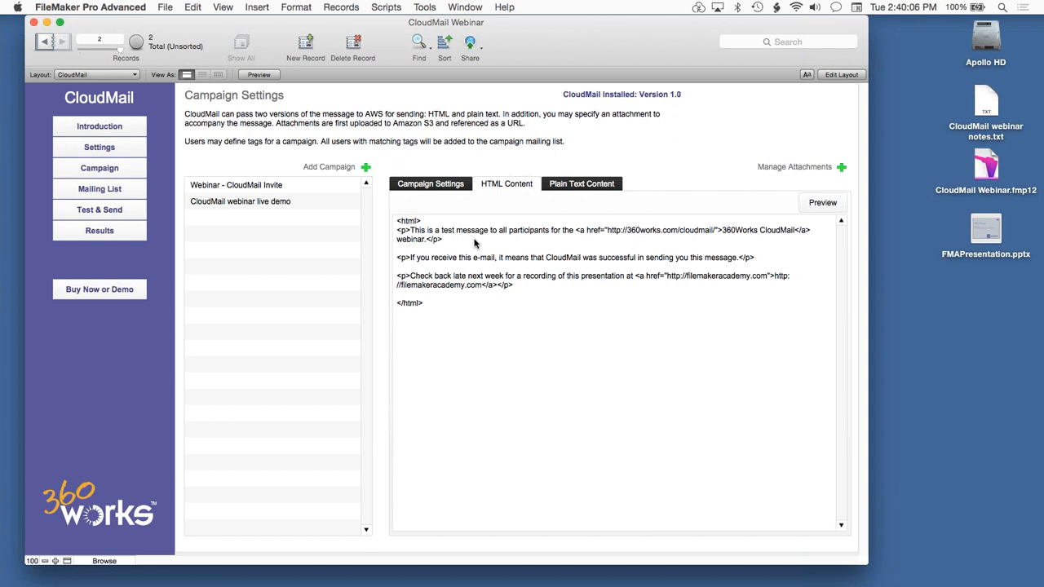
click(525, 286)
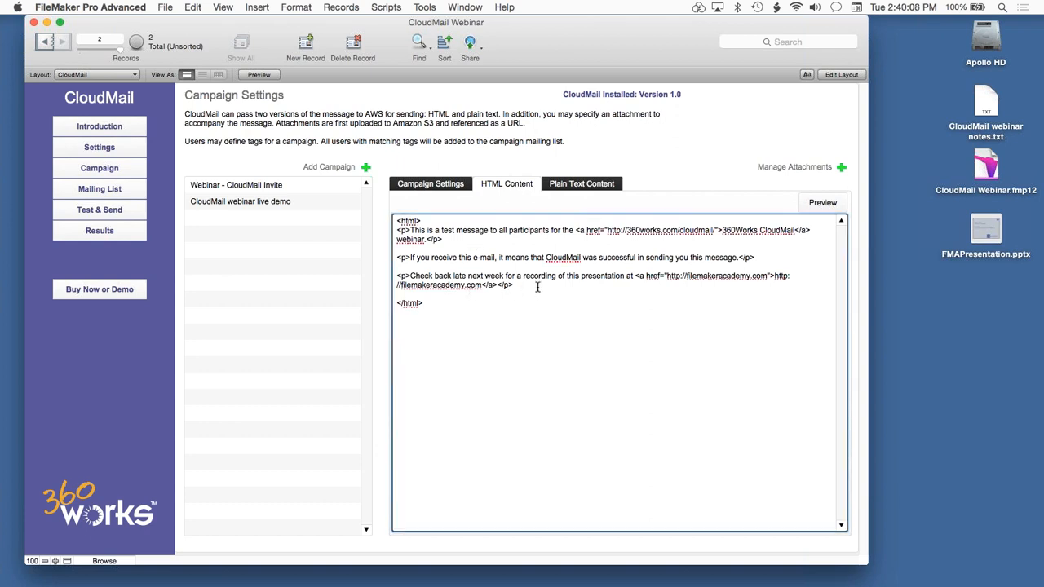
key(Return)
key(Return)
text(<p>Click here to unsu)
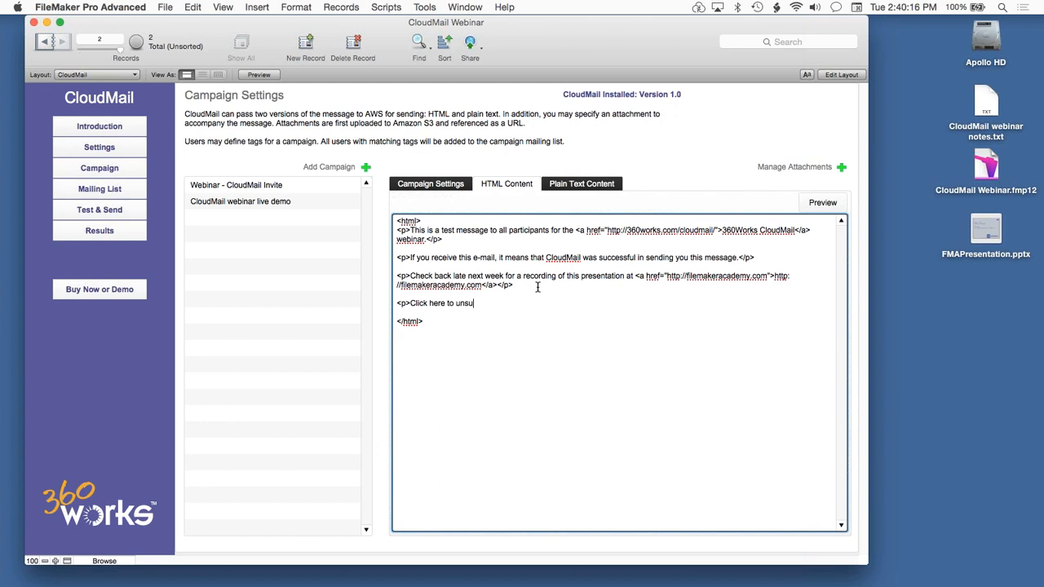
text(bscribe</p>)
Wrap "here to unsubscribe" in a link tag with href="[UNSUBSCRIBE]" and commit the HTML content.
click(429, 303)
text(<a href="">)
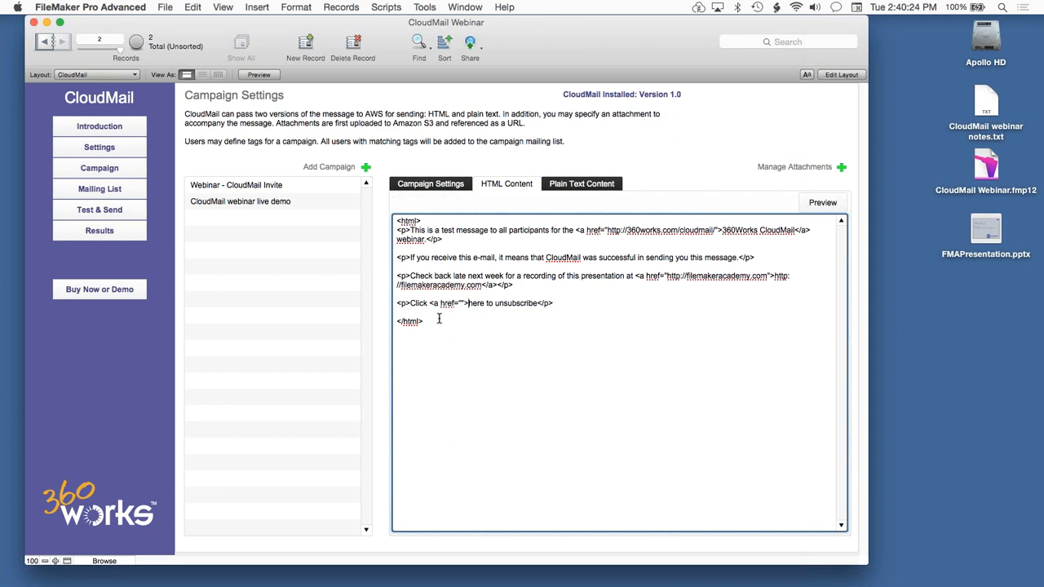
click(537, 304)
text(</a>)
click(461, 303)
text([UNSUBSCRIBE])
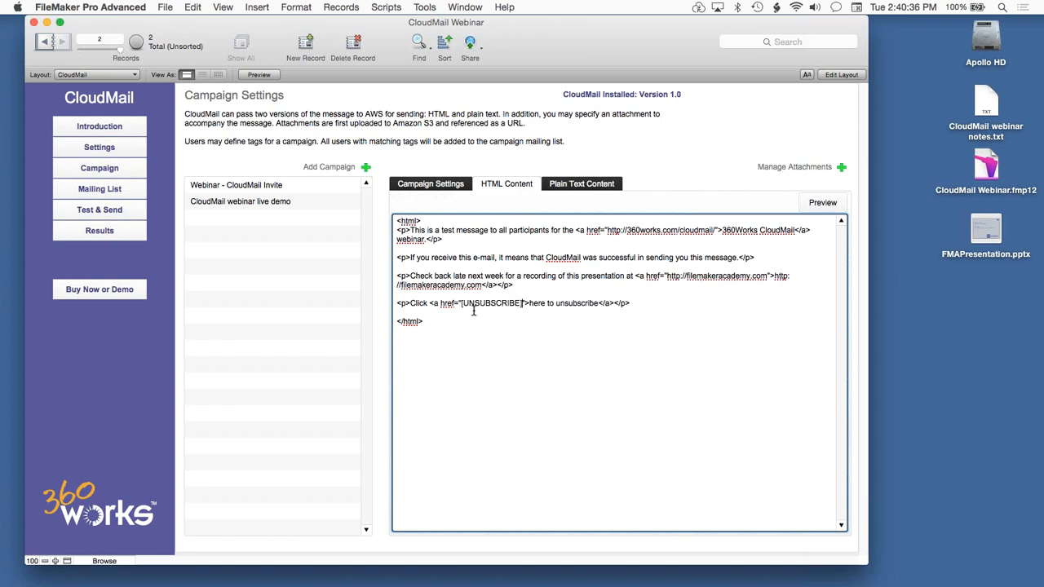
click(700, 173)
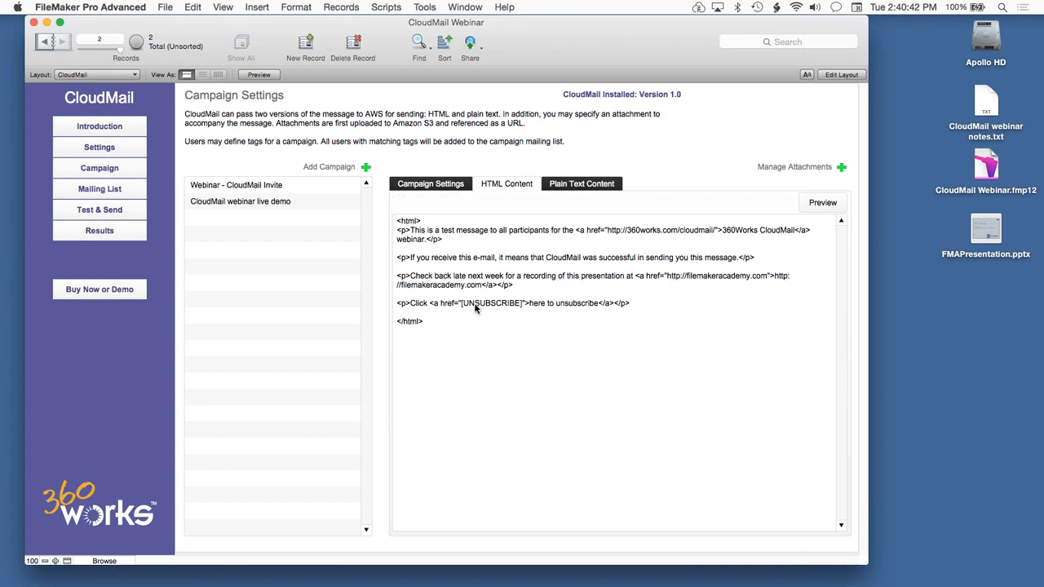
Check the unsubscribe link in the rendered HTML preview and its [UNSUBSCRIBE] placeholder in the source.
click(821, 202)
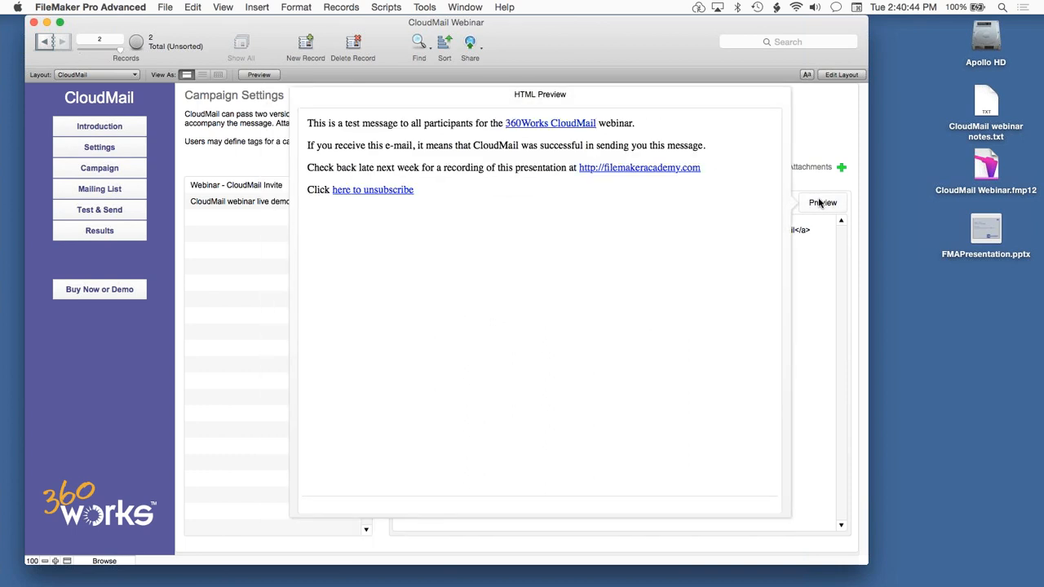
click(386, 192)
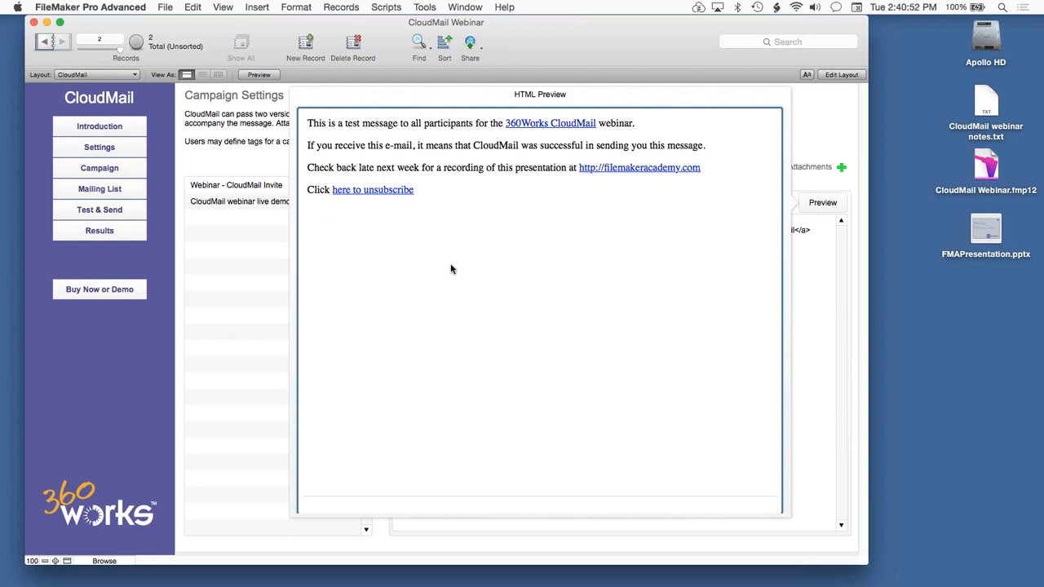
click(817, 120)
drag(641, 300, 396, 306)
click(512, 304)
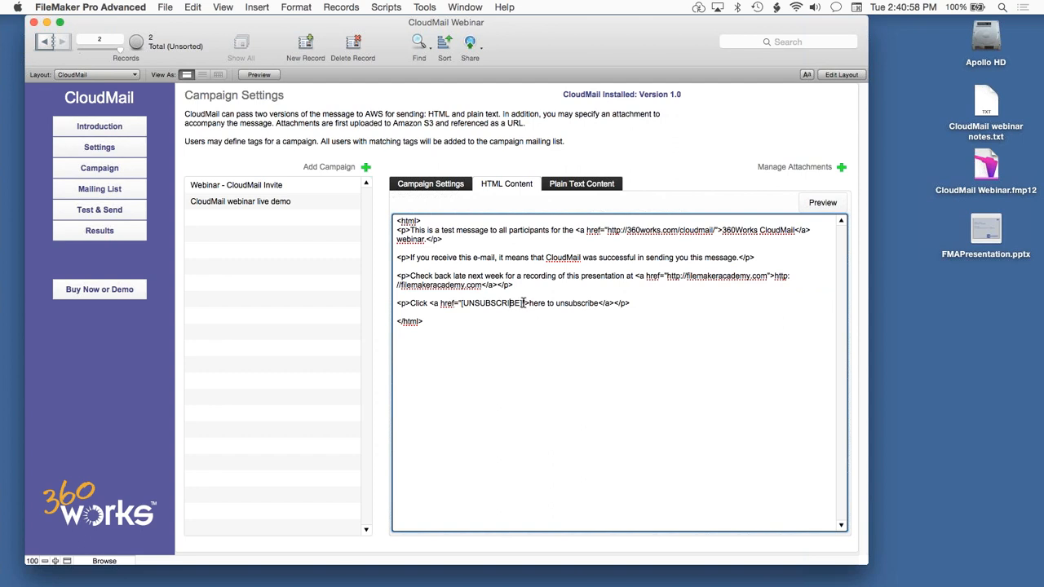
drag(523, 304, 462, 303)
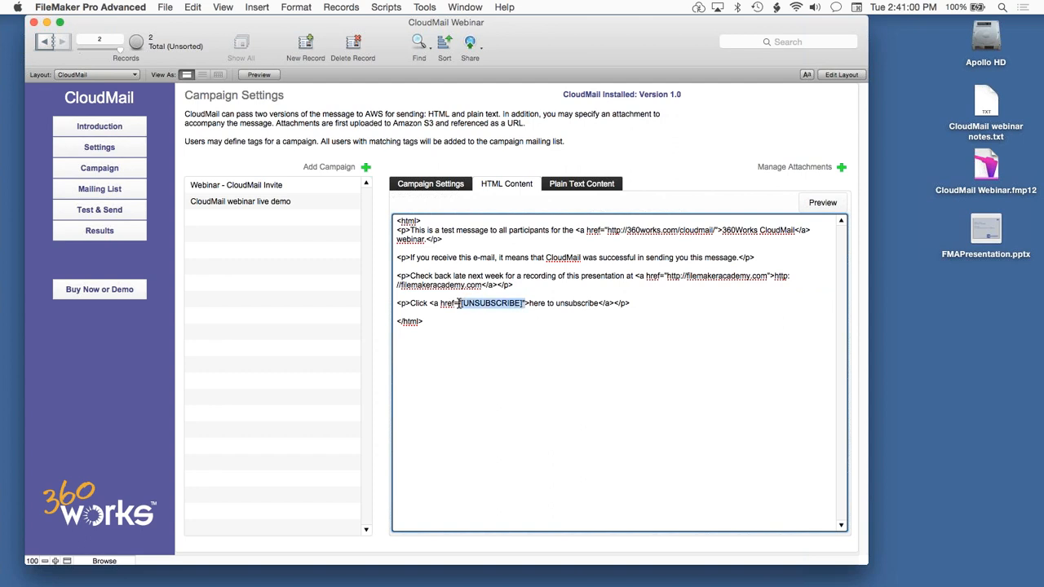
click(704, 139)
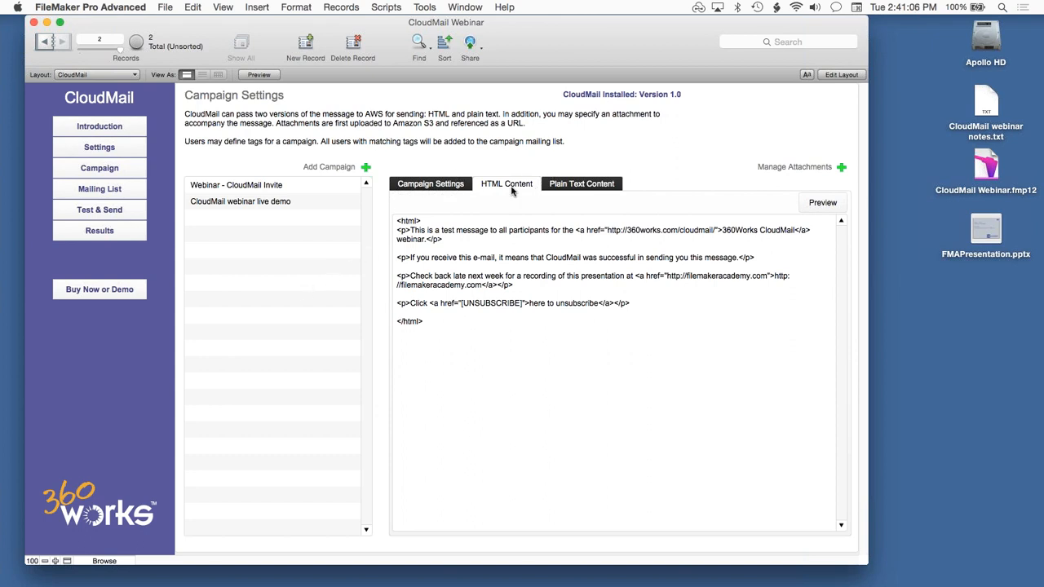
Send a quick test of the campaign to the preset test e-mail address.
click(419, 186)
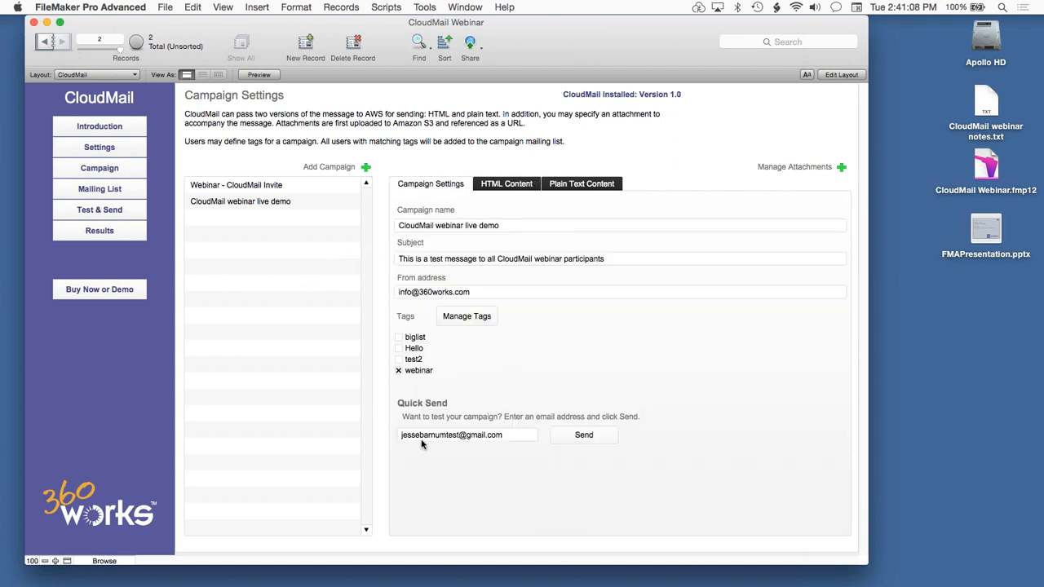
click(577, 436)
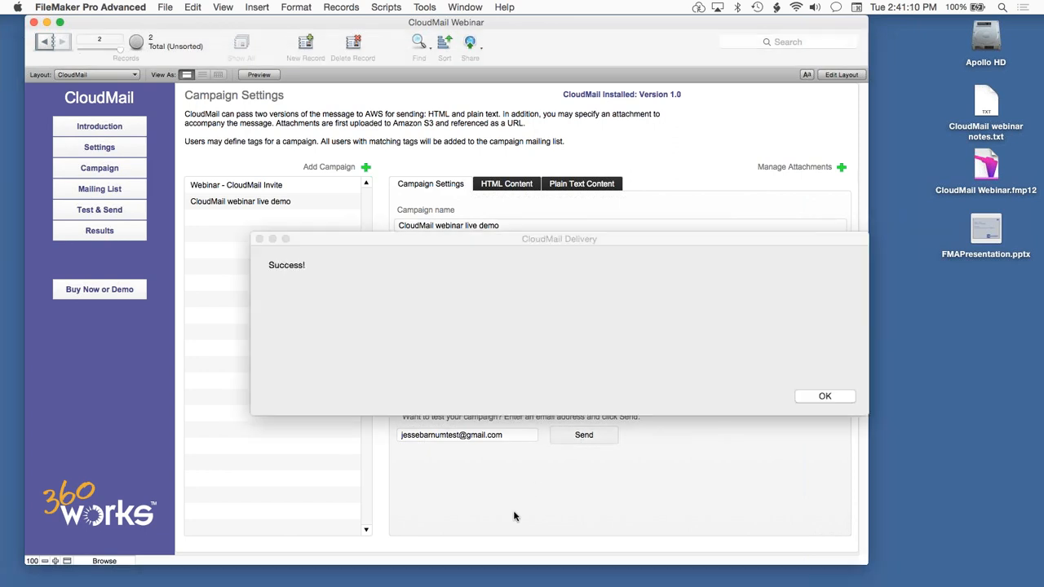
click(806, 399)
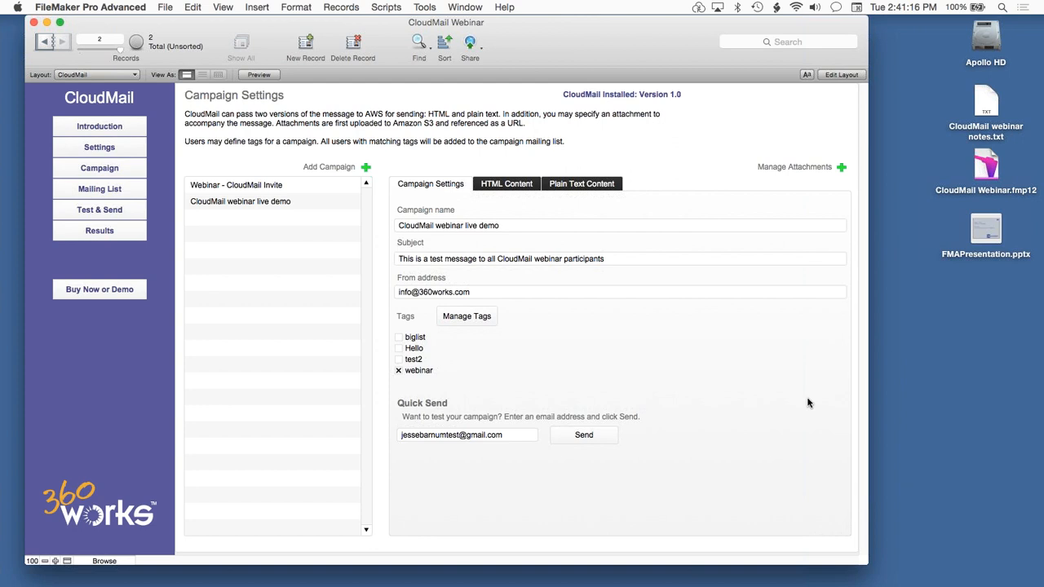
Switch to Mail and open the received CloudMail test message from the Gmail test inbox.
key(super+Tab)
key(super+Tab)
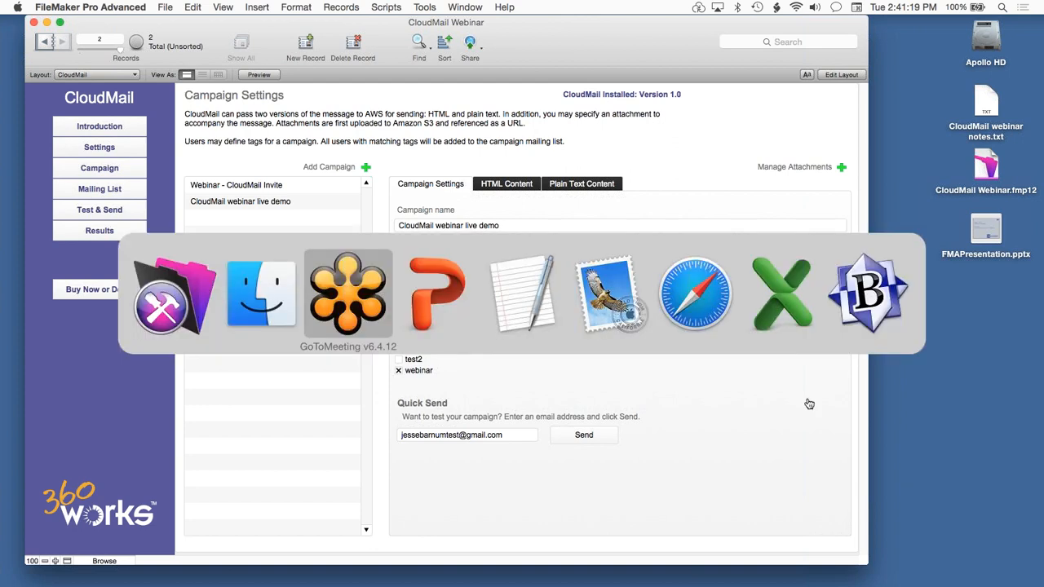
key(super+Tab)
key(super+Tab)
key(super+Tab)
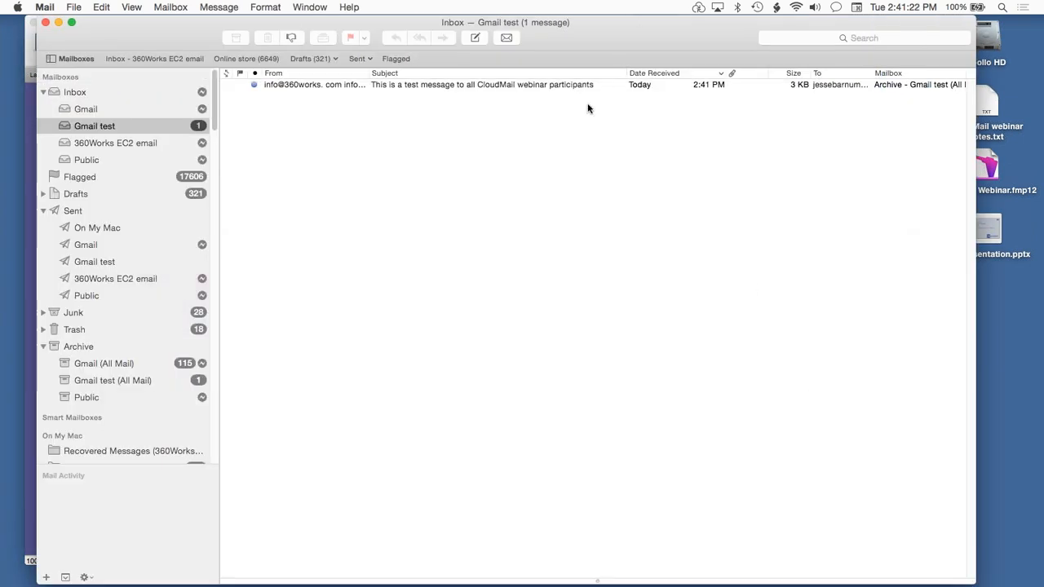
click(573, 86)
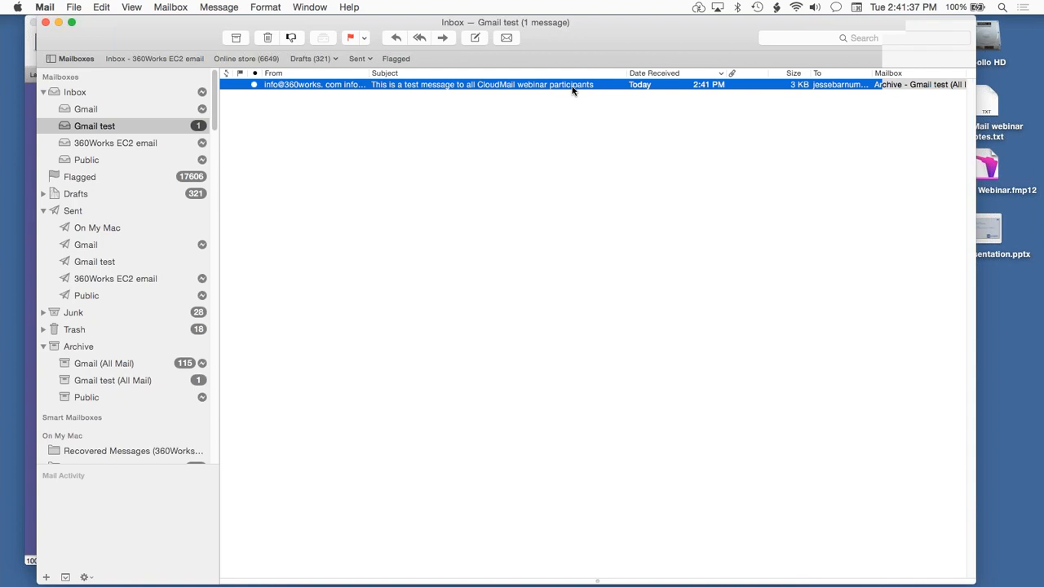
double_click(572, 86)
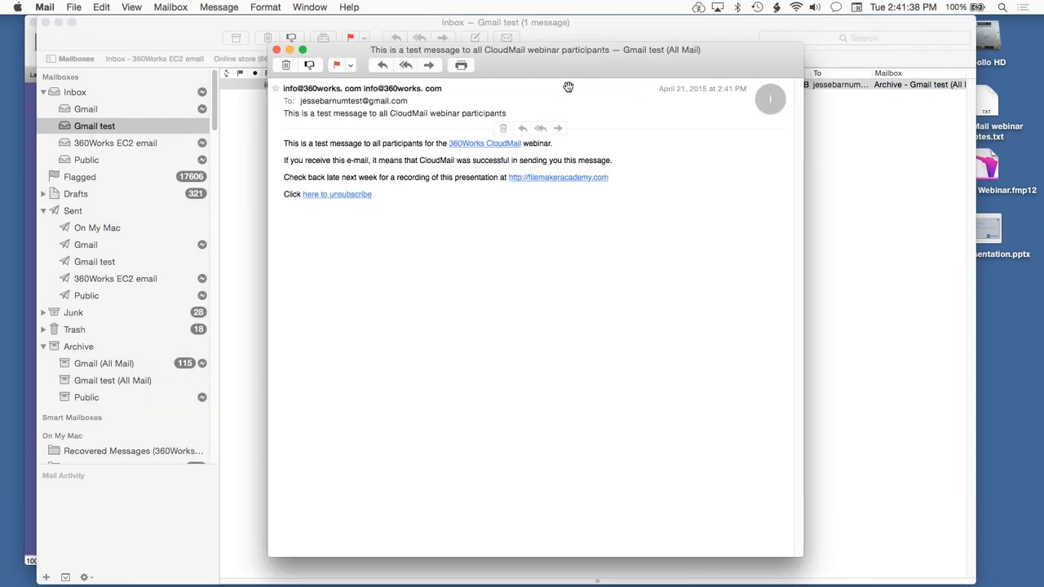
drag(571, 62, 578, 59)
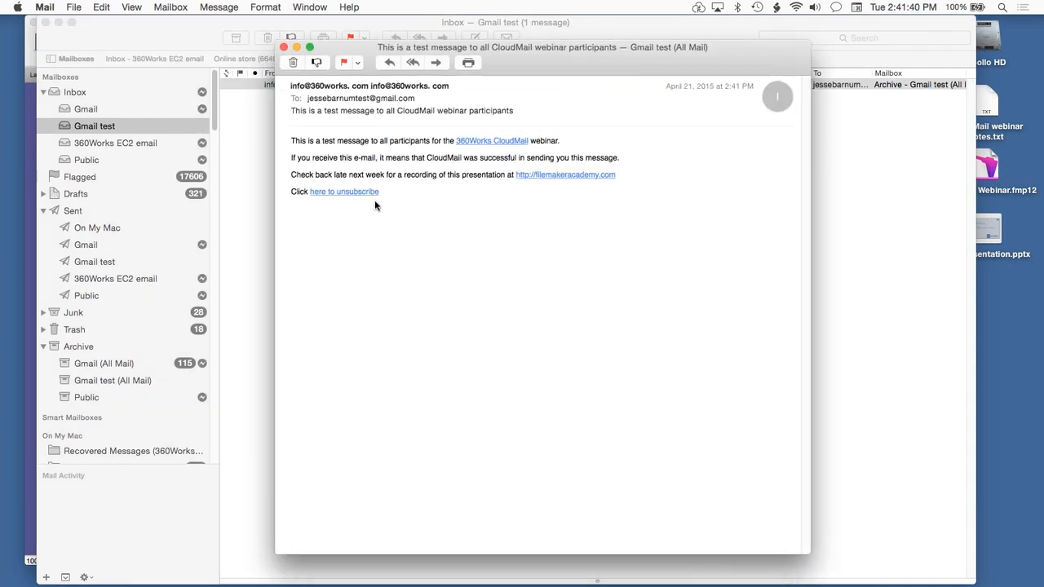
Open the test message's unsubscribe link in Safari and examine the confirmation page with its optional reason field.
drag(380, 193, 277, 187)
click(297, 205)
click(347, 194)
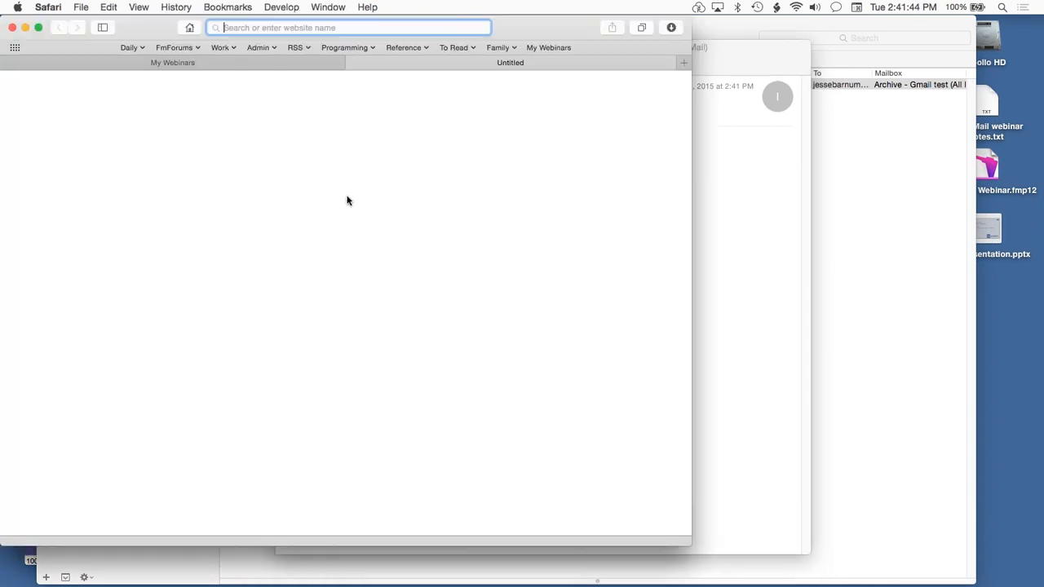
click(738, 334)
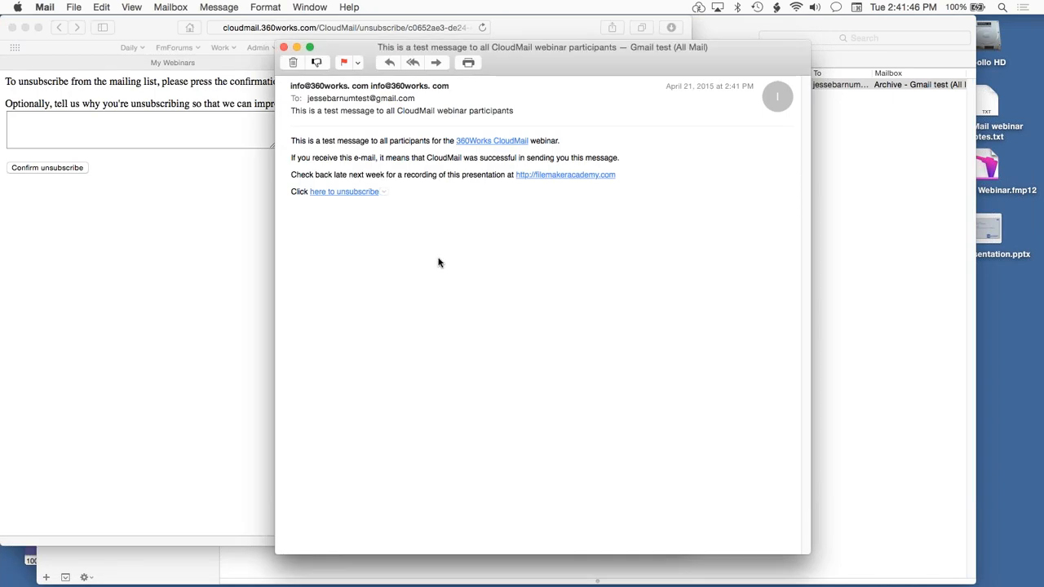
click(233, 224)
click(102, 129)
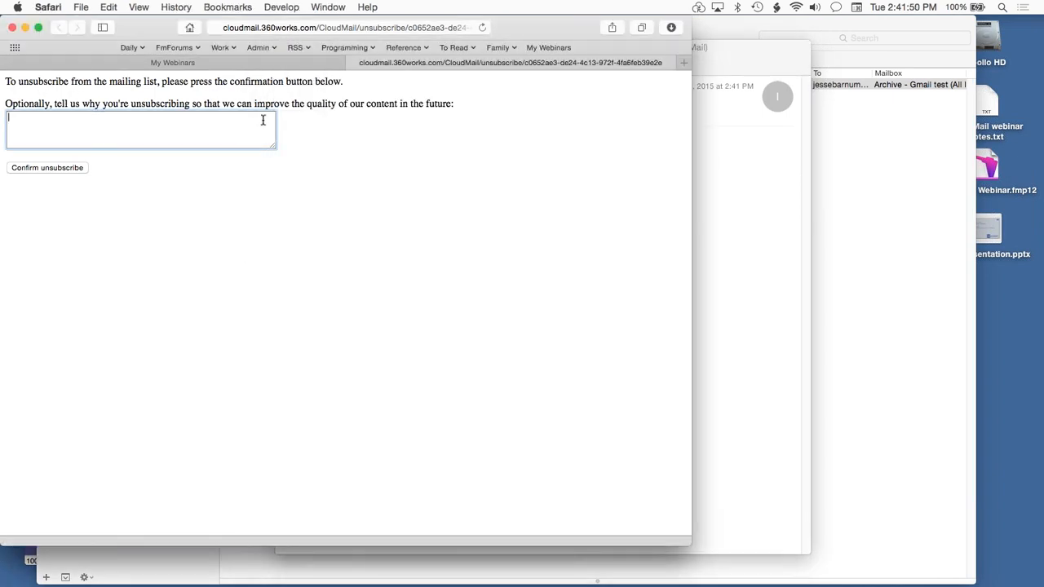
click(28, 170)
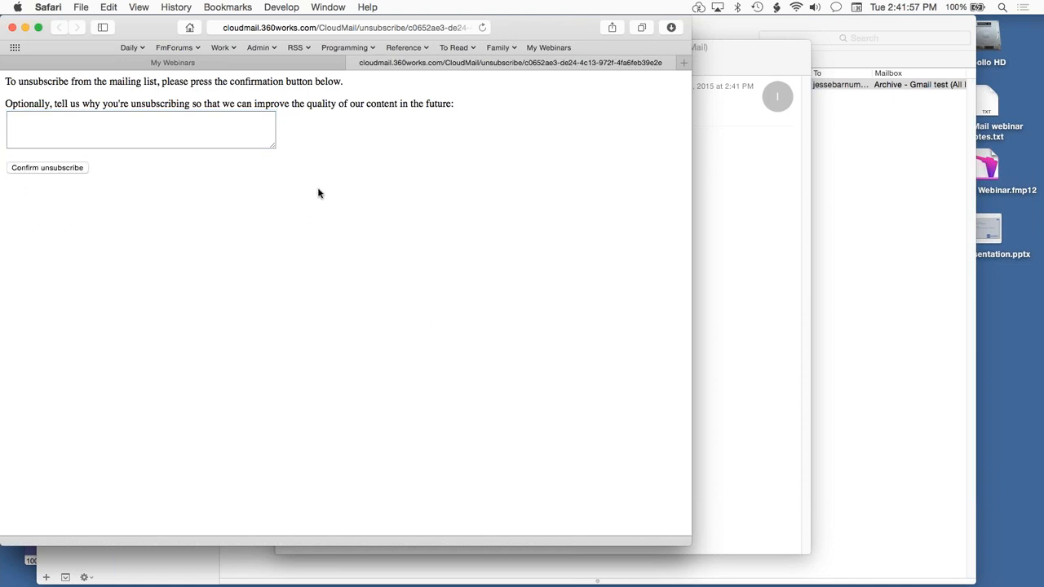
Return to the test message in Mail, check its tracked link addresses and open the filemakeracademy.com link in Safari.
key(super+Tab)
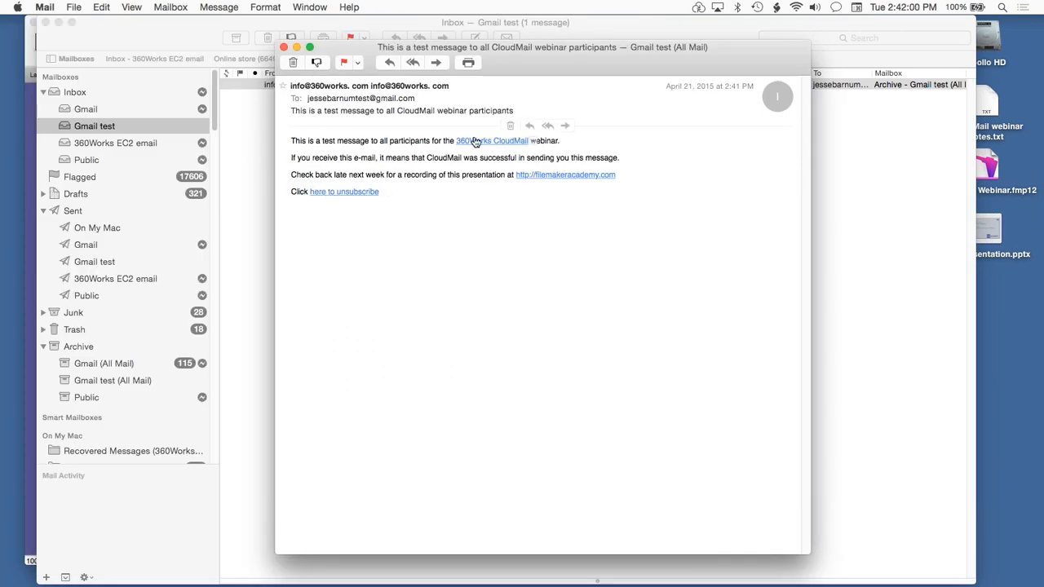
mouse_move(475, 142)
mouse_move(555, 180)
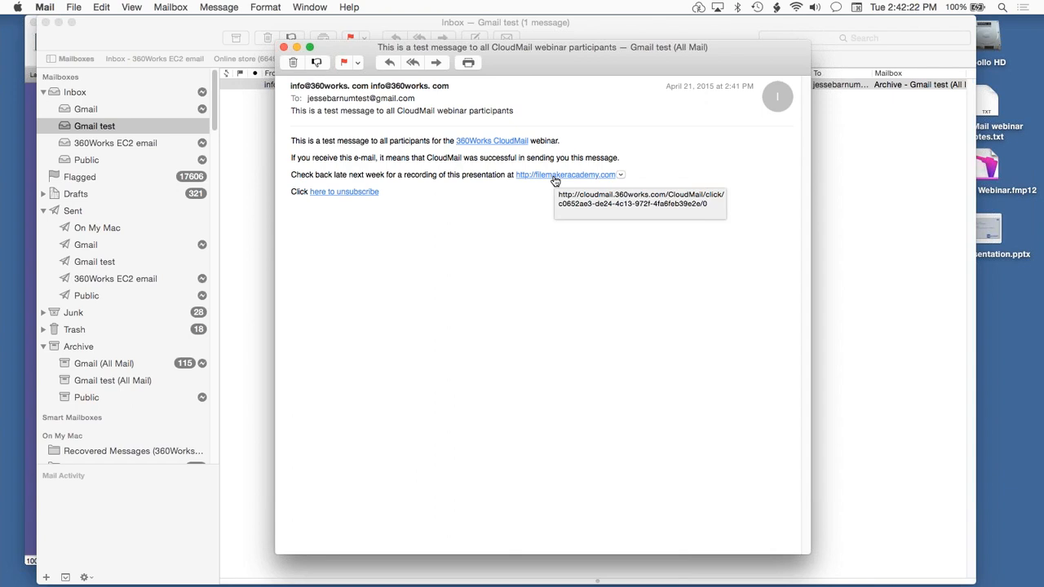
click(554, 176)
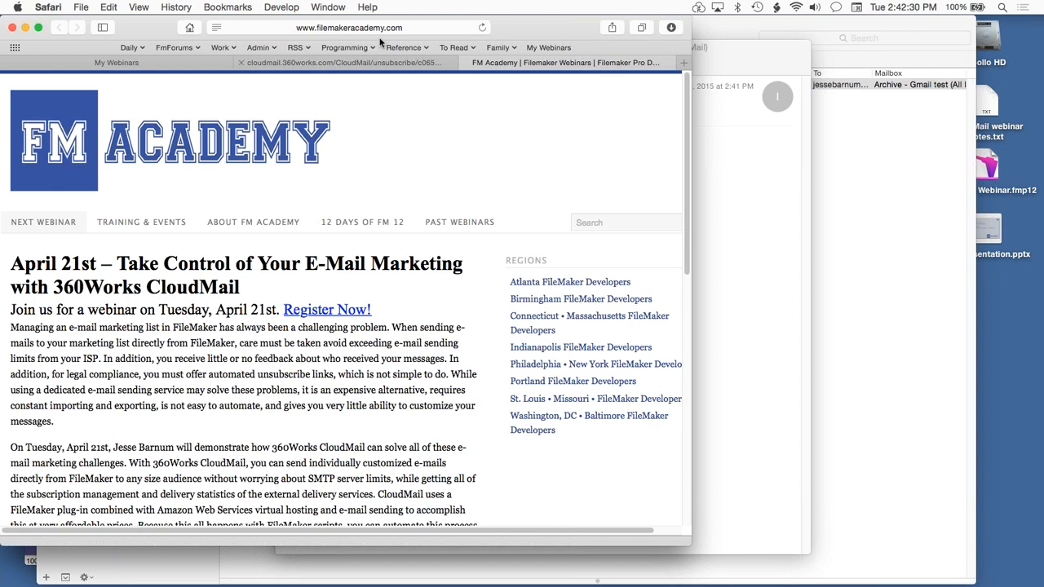
key(super+Tab)
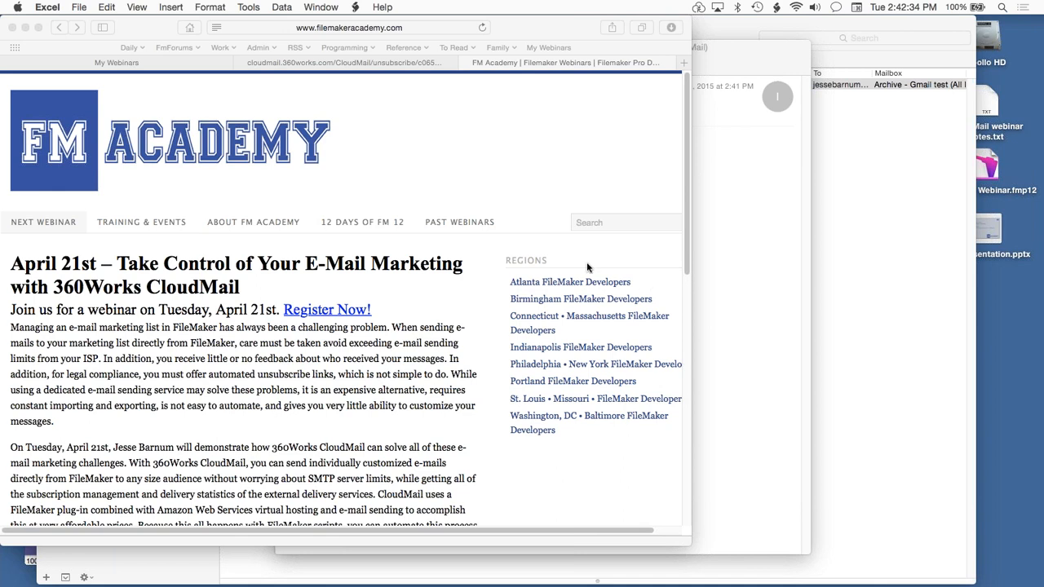
key(super+Tab)
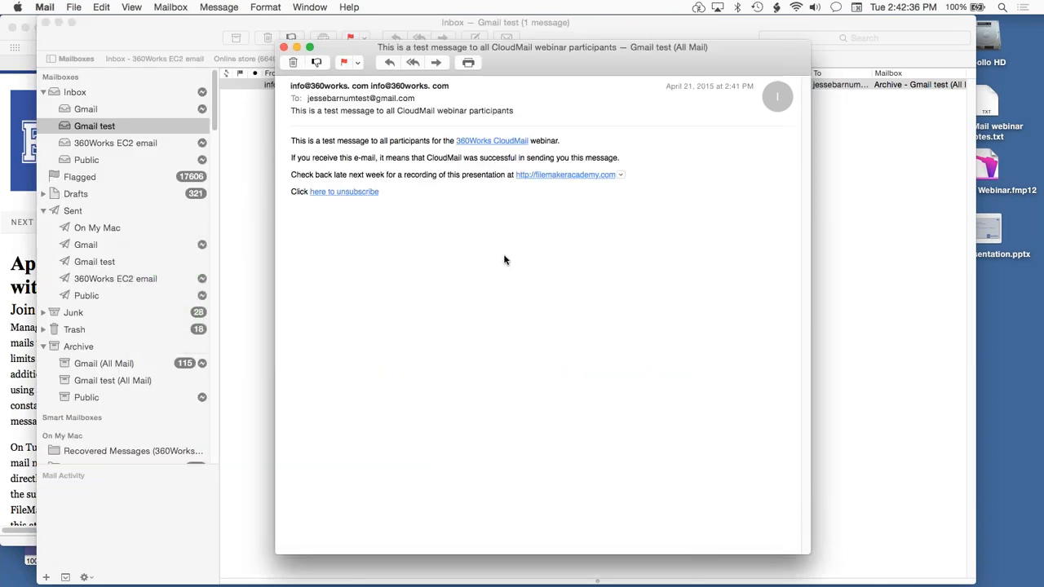
click(17, 243)
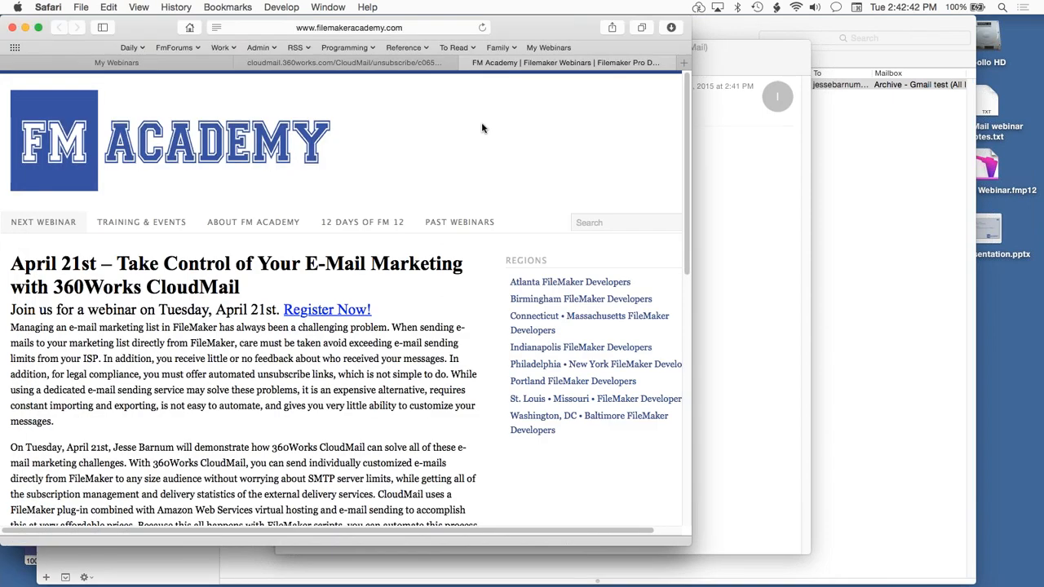
Switch to Mail, show the test message's raw source and enlarge the source window to fit all its content.
key(super+Tab)
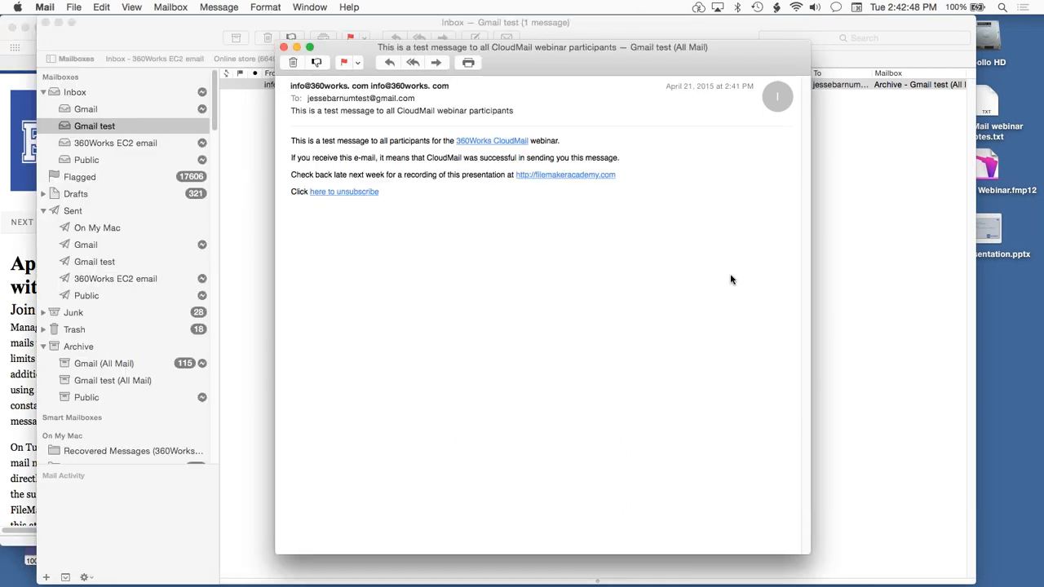
click(134, 7)
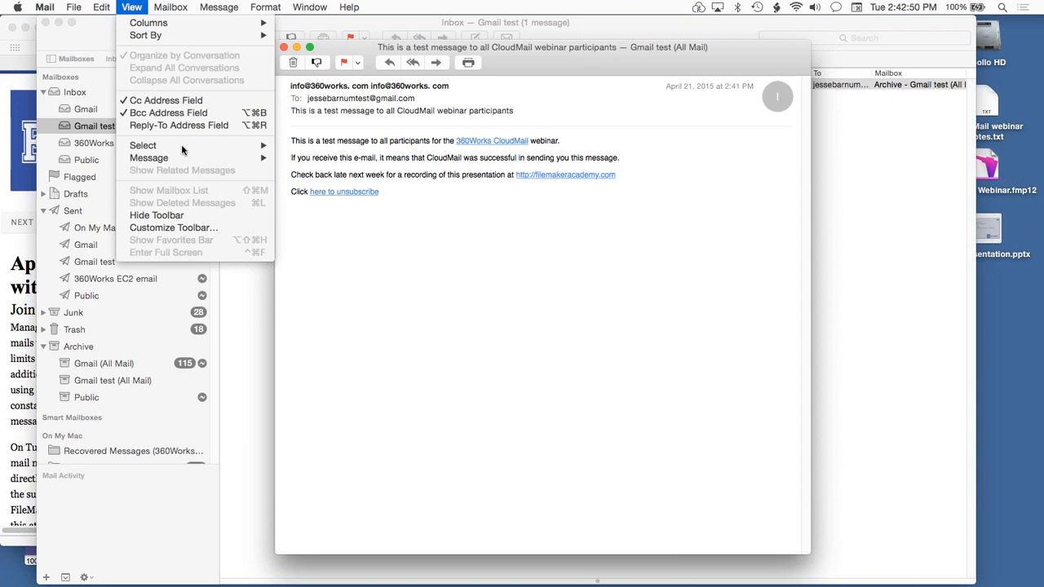
mouse_move(192, 160)
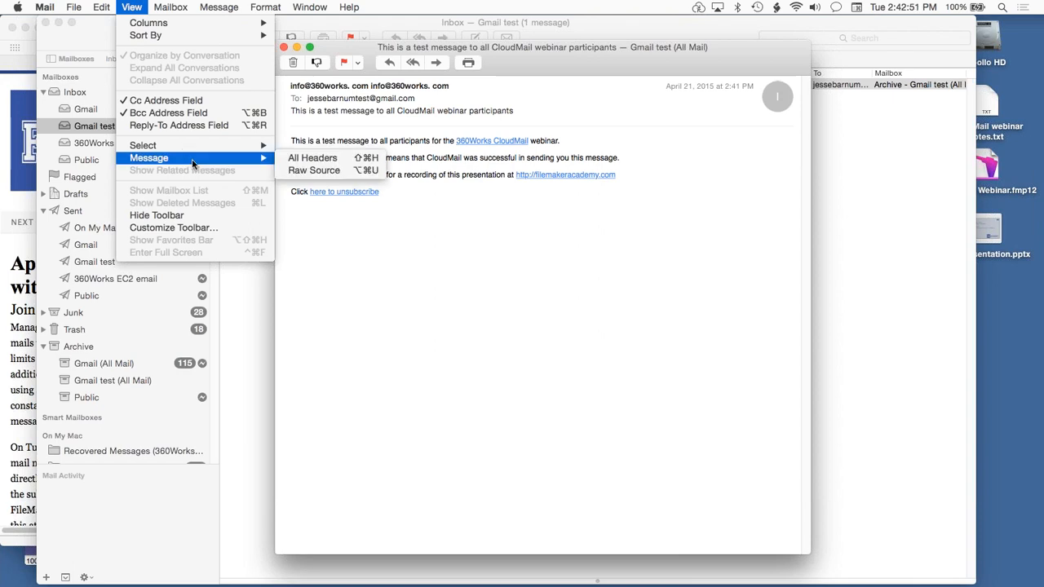
click(304, 173)
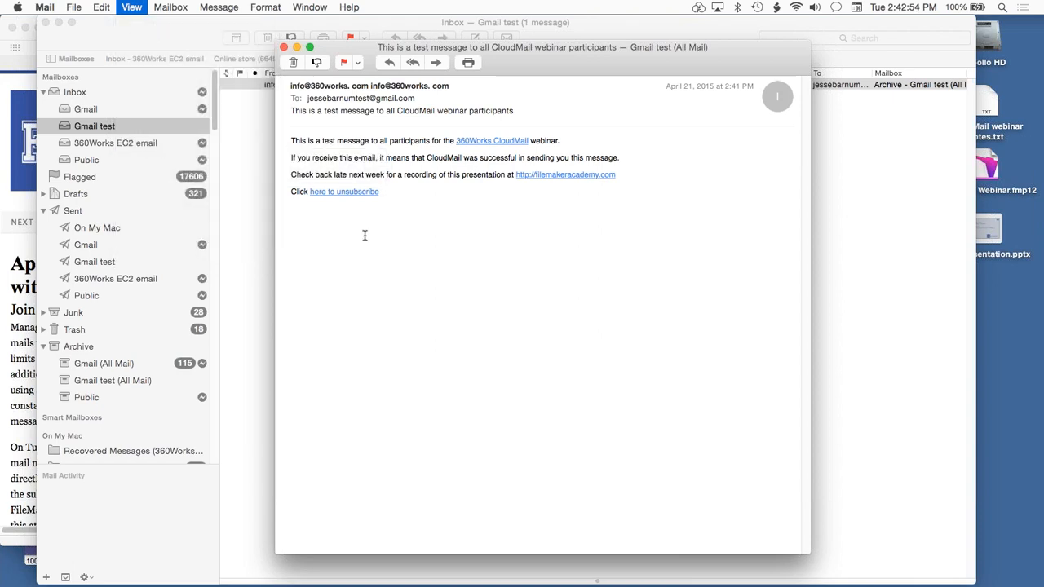
drag(454, 144, 485, 28)
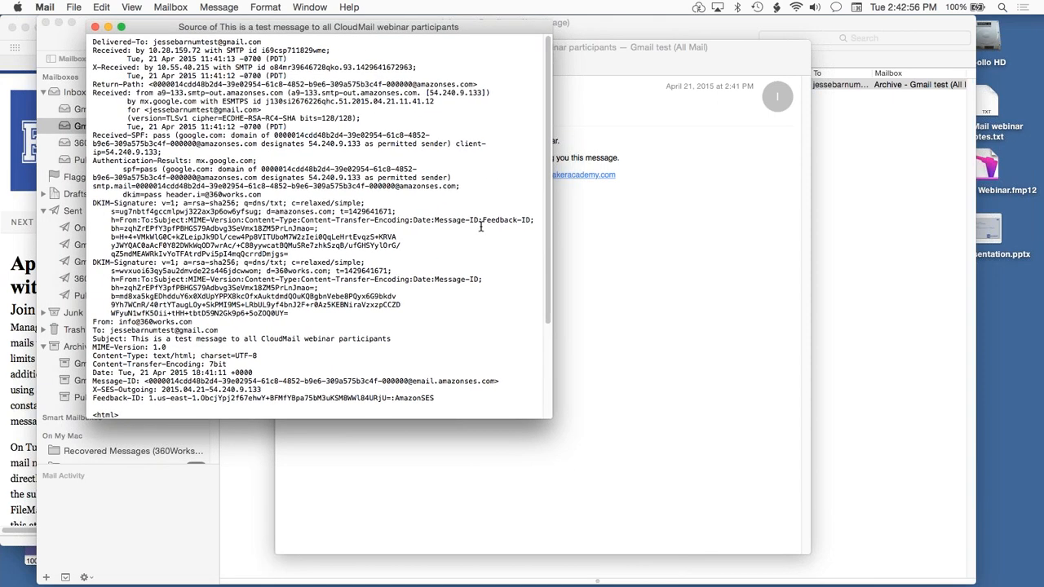
drag(548, 414, 769, 556)
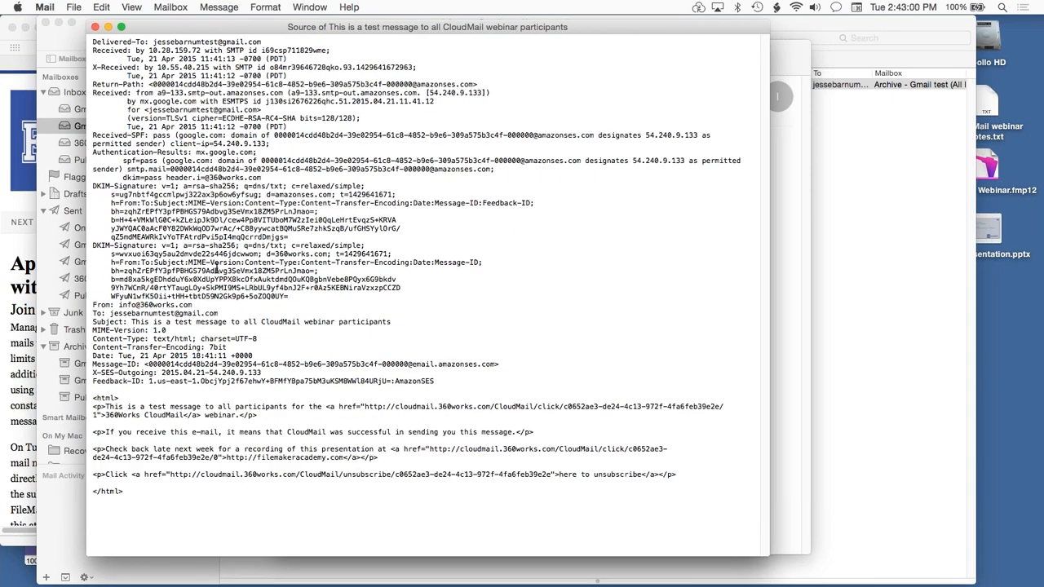
Examine the second DKIM signature in the raw source, including its 360works.com domain and the b= signature value.
mouse_move(290, 299)
mouse_down()
mouse_move(65, 261)
mouse_move(70, 247)
mouse_up()
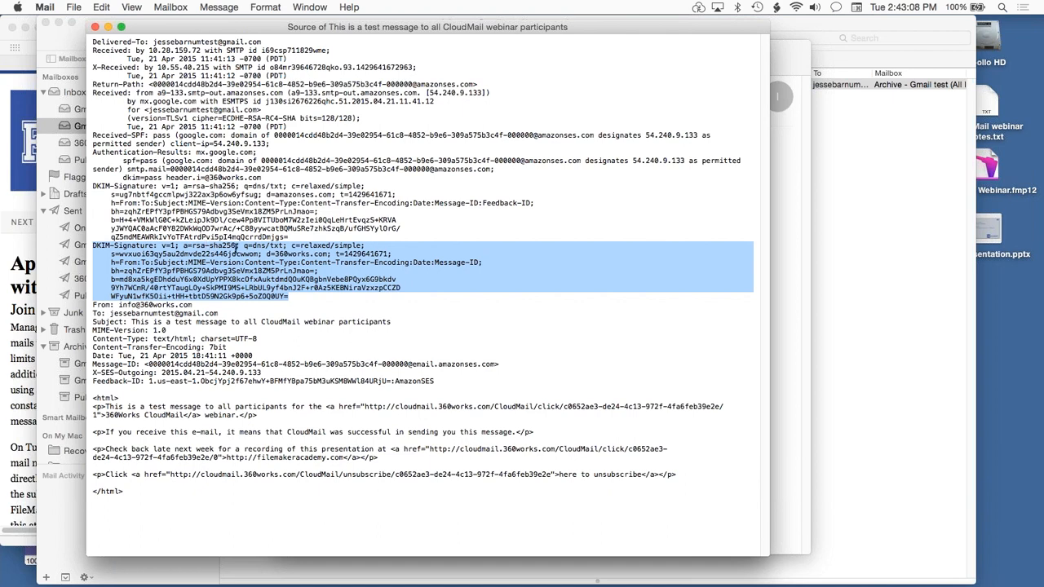
click(238, 248)
drag(264, 253, 330, 256)
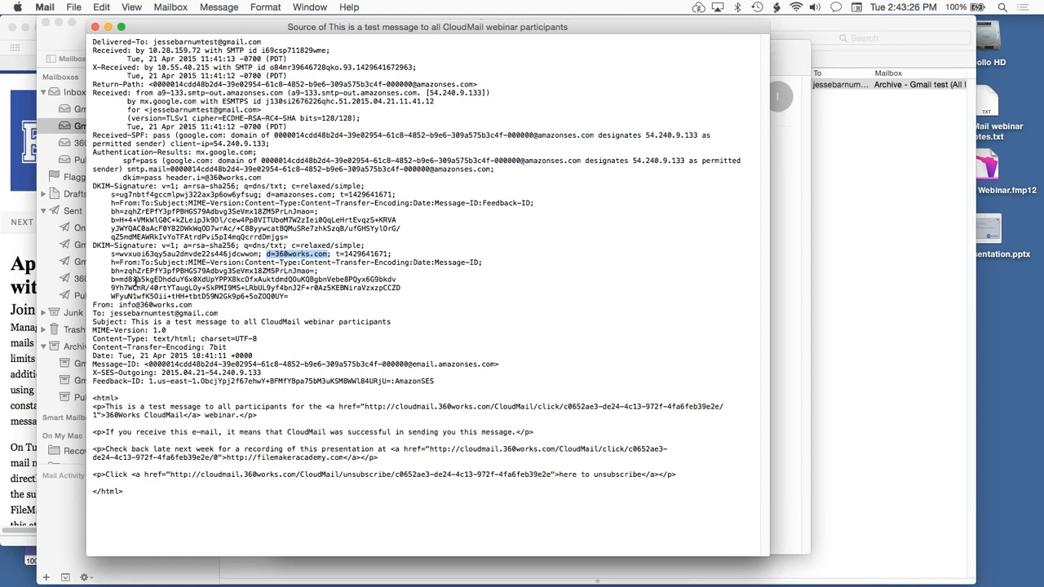
triple_click(136, 280)
drag(136, 280, 139, 294)
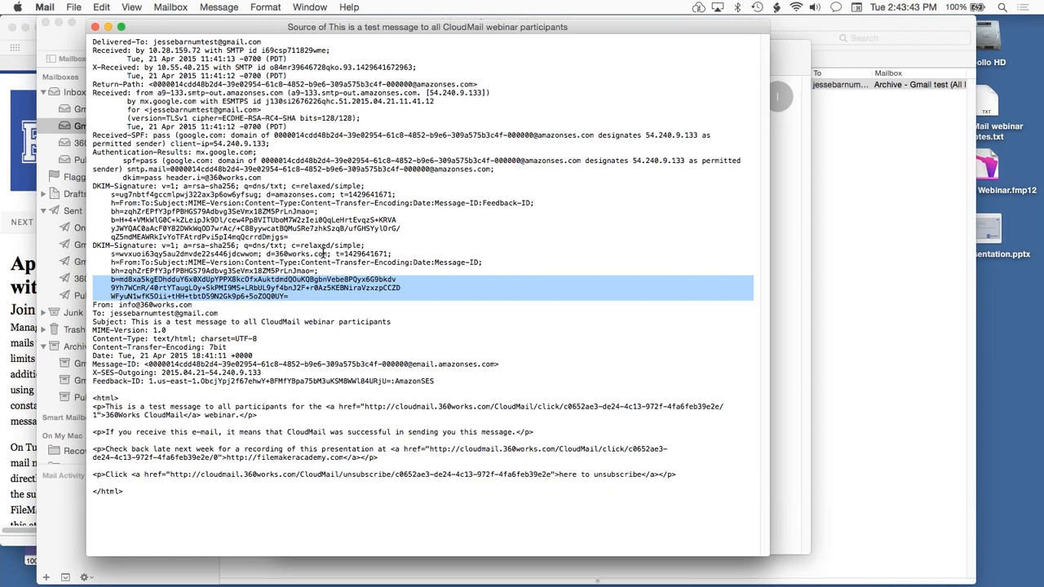
double_click(324, 254)
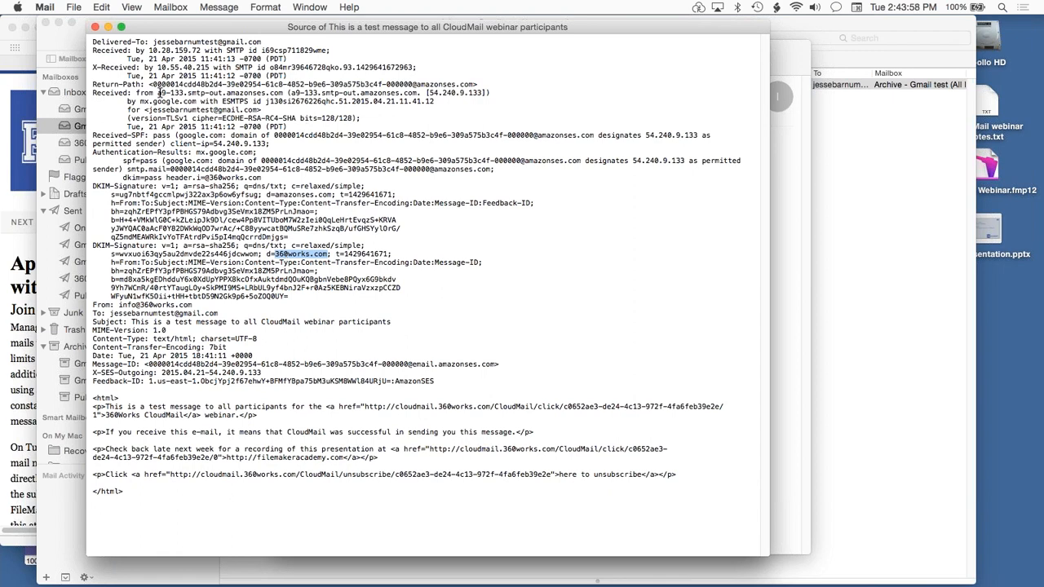
Examine the amazonses.com sending server and the authentication results in the source, and close the source and message windows.
drag(160, 92, 281, 97)
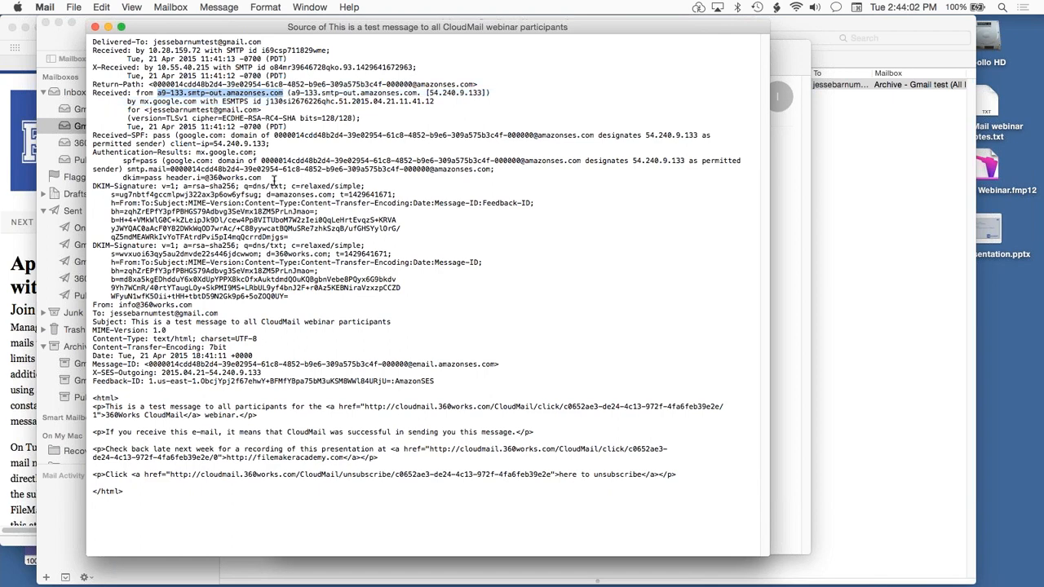
drag(274, 179, 78, 155)
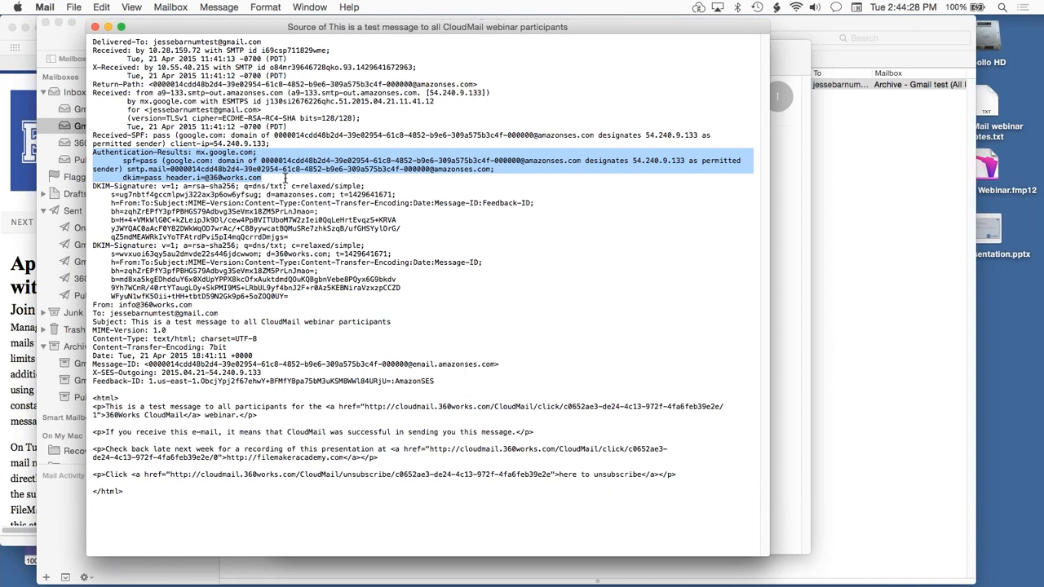
key(super+w)
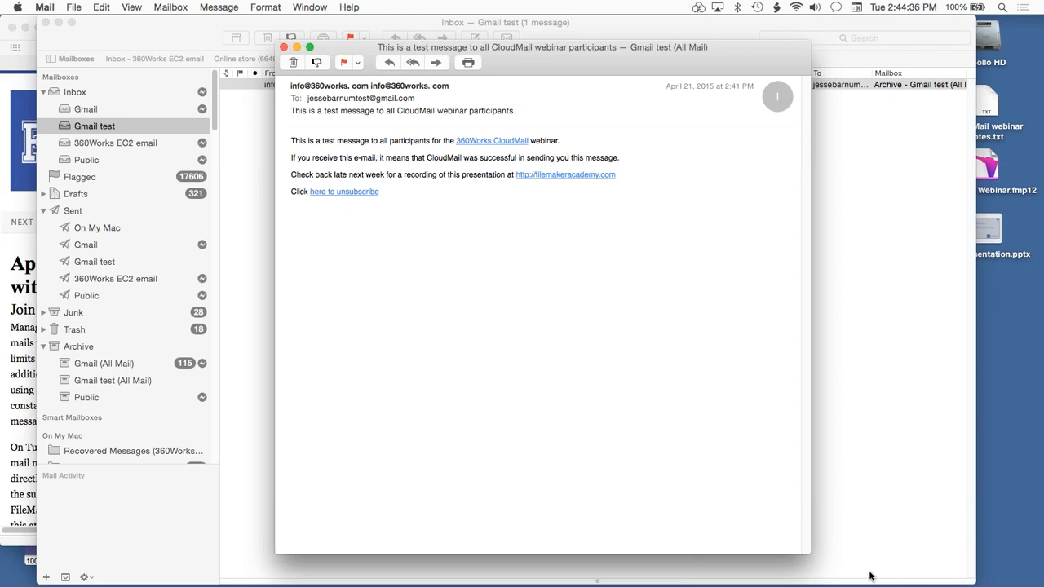
drag(811, 555, 623, 352)
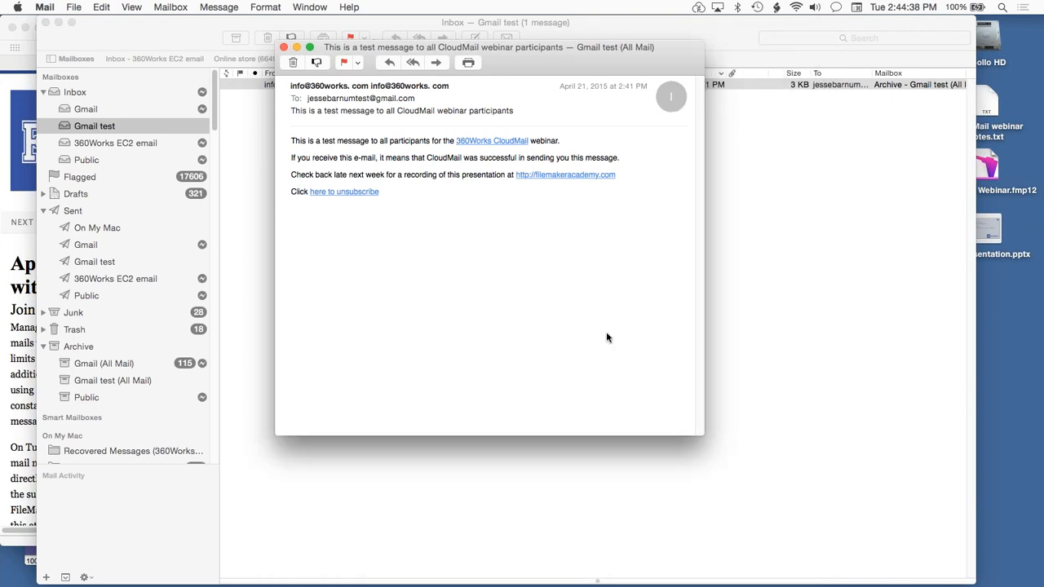
key(super+w)
Switch to FileMaker Pro and download the webinar campaign's results, dismissing the download summary.
key(super+Tab)
key(super+Tab)
key(super+Tab)
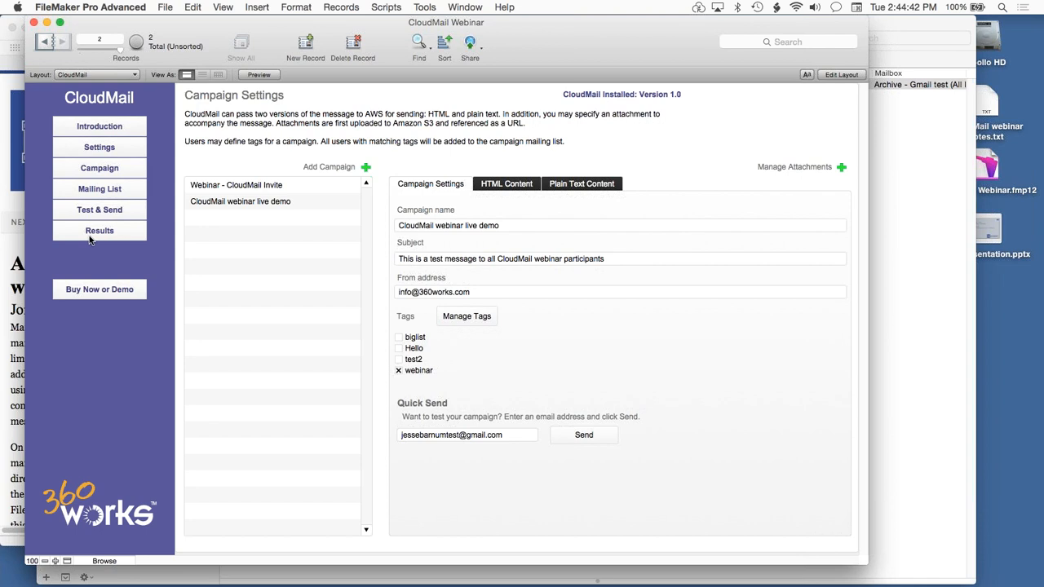
click(91, 238)
click(554, 130)
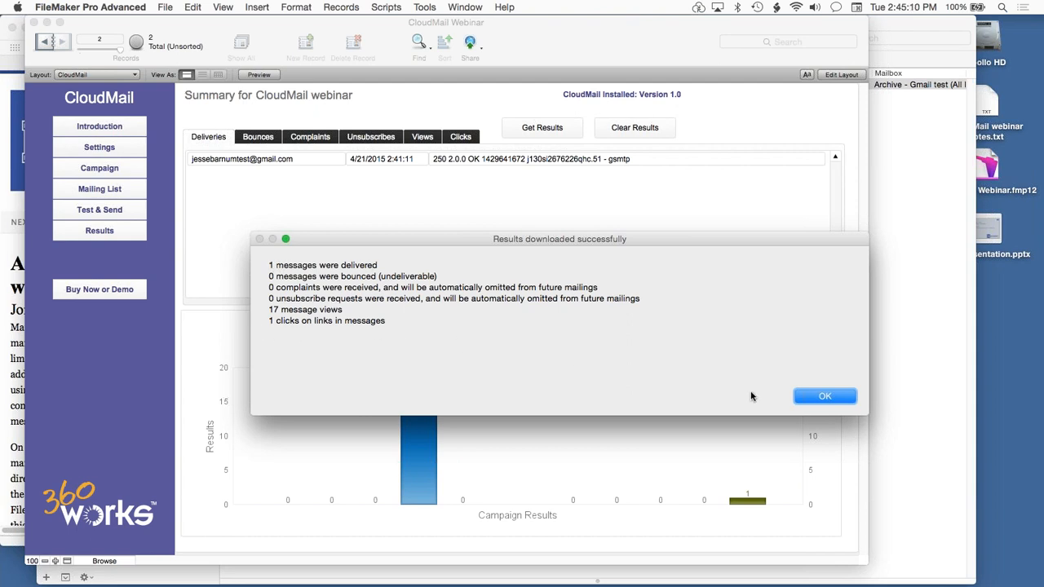
click(839, 398)
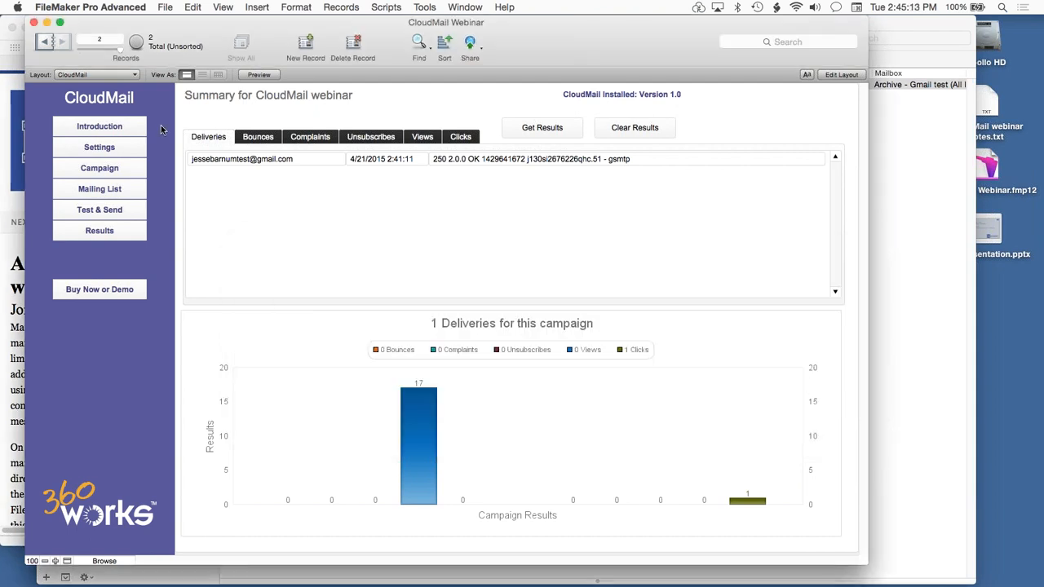
Review the campaign's delivery entry with its server response and the recorded link click with its URL.
click(242, 138)
click(223, 138)
click(558, 161)
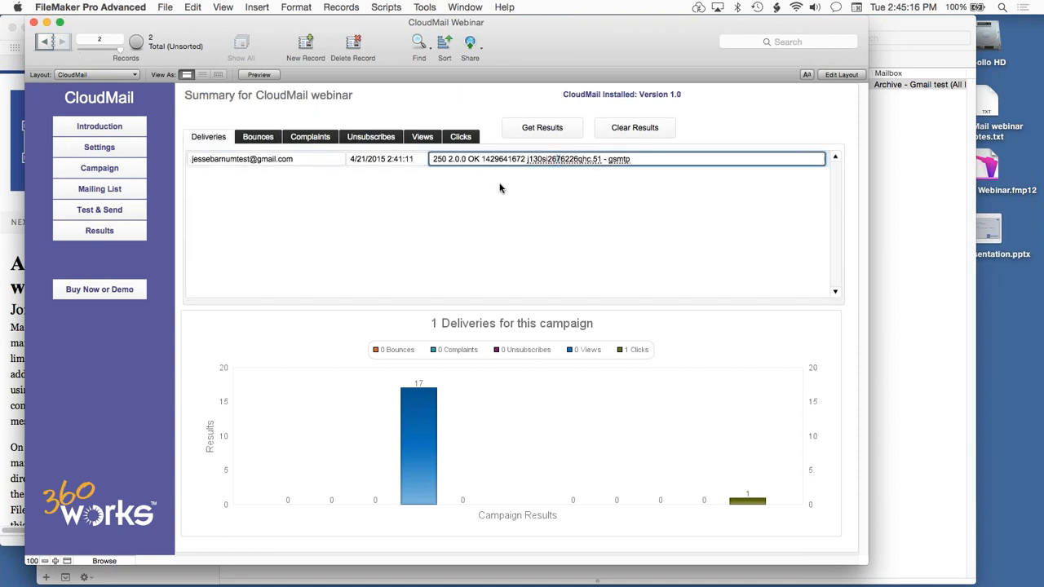
click(454, 139)
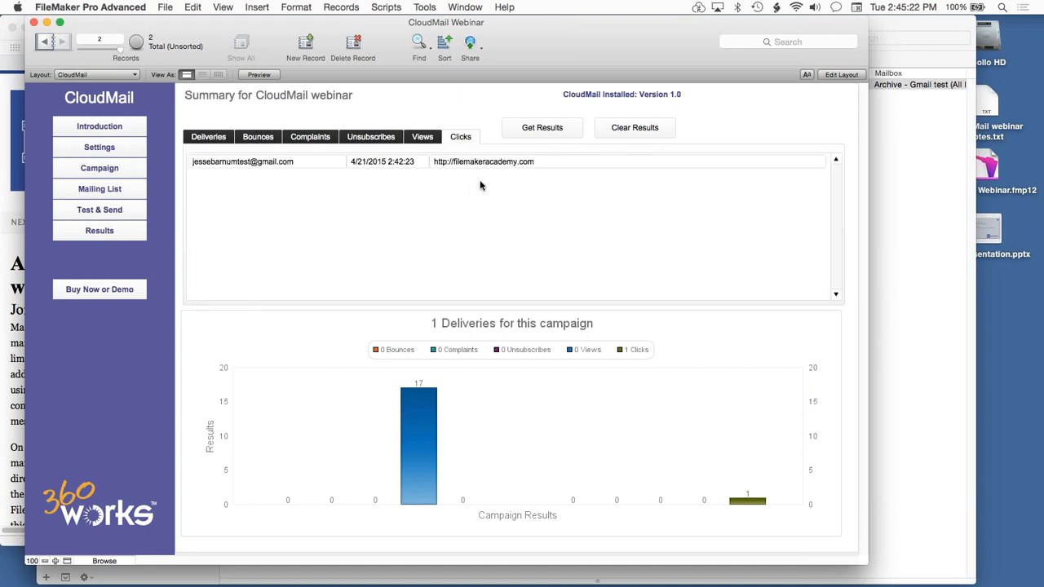
click(488, 163)
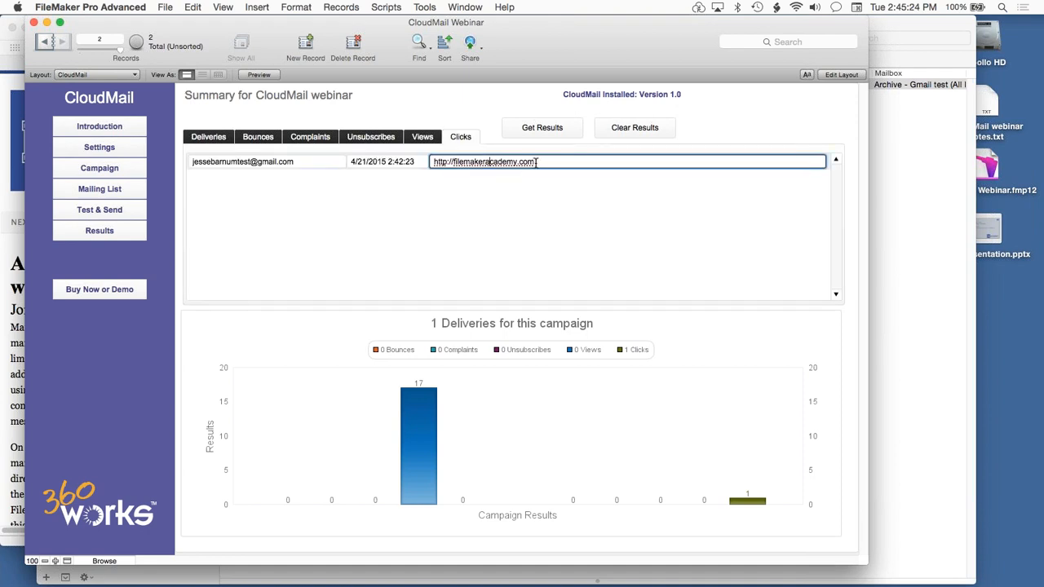
Switch to Mail, delete the CloudMail test message from the Gmail test inbox and return to the campaign results in FileMaker Pro.
key(super+Tab)
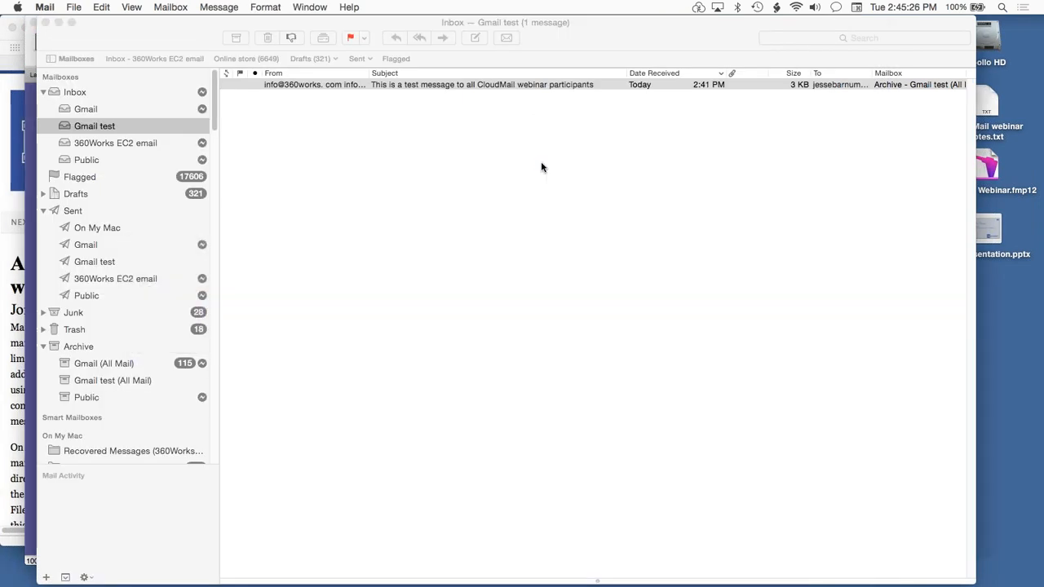
double_click(475, 87)
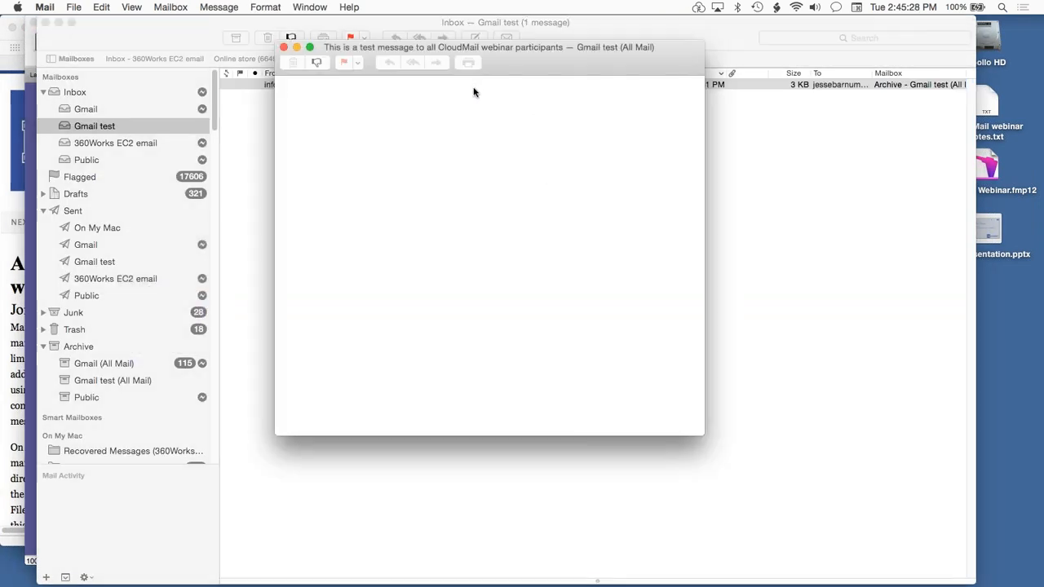
key(super+w)
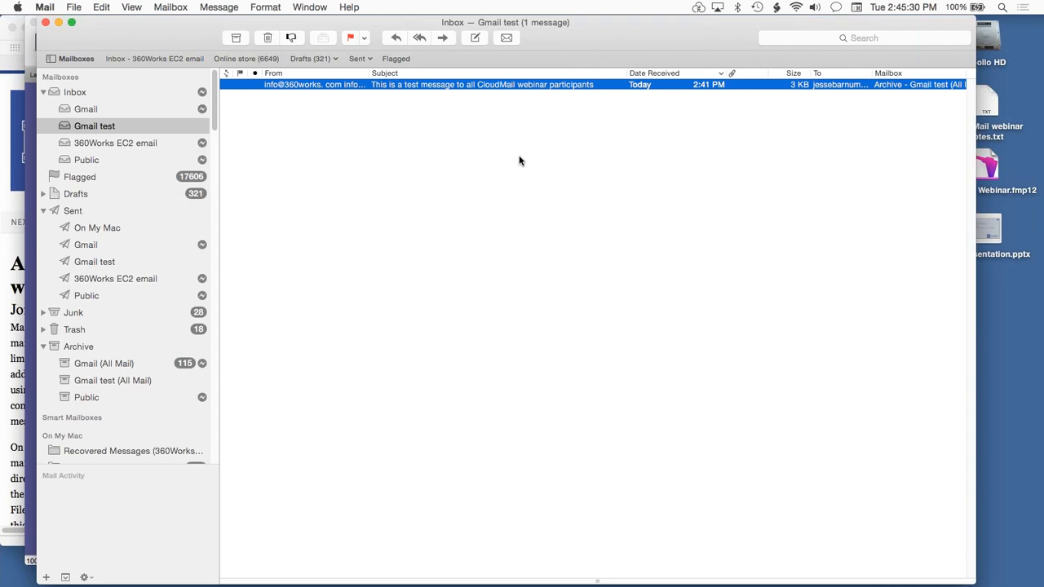
key(Delete)
key(super+h)
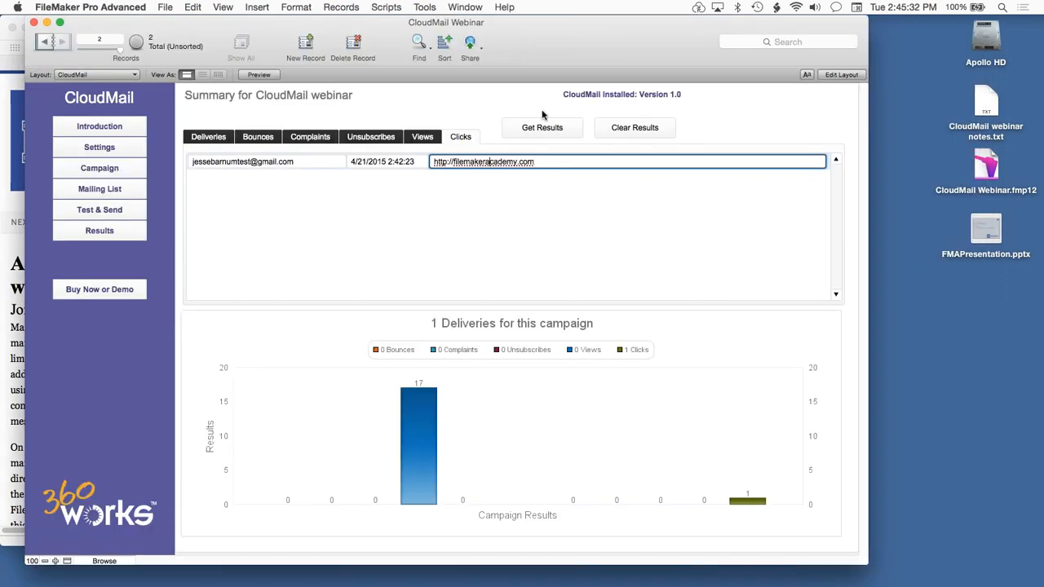
click(438, 106)
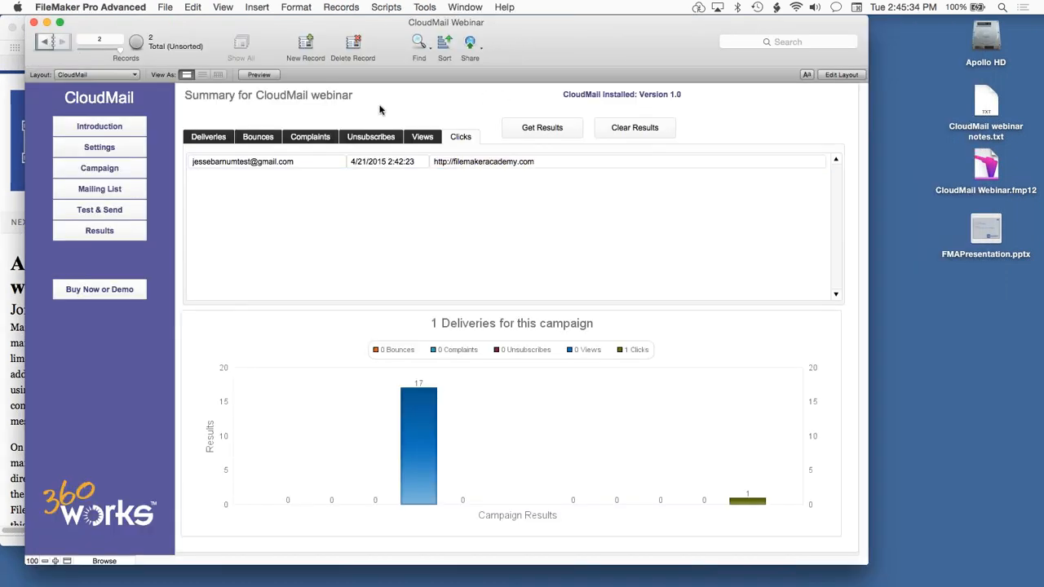
Open the HTML content of the "CloudMail webinar live demo" campaign and its attachment manager, and review the stored file URLs.
click(68, 168)
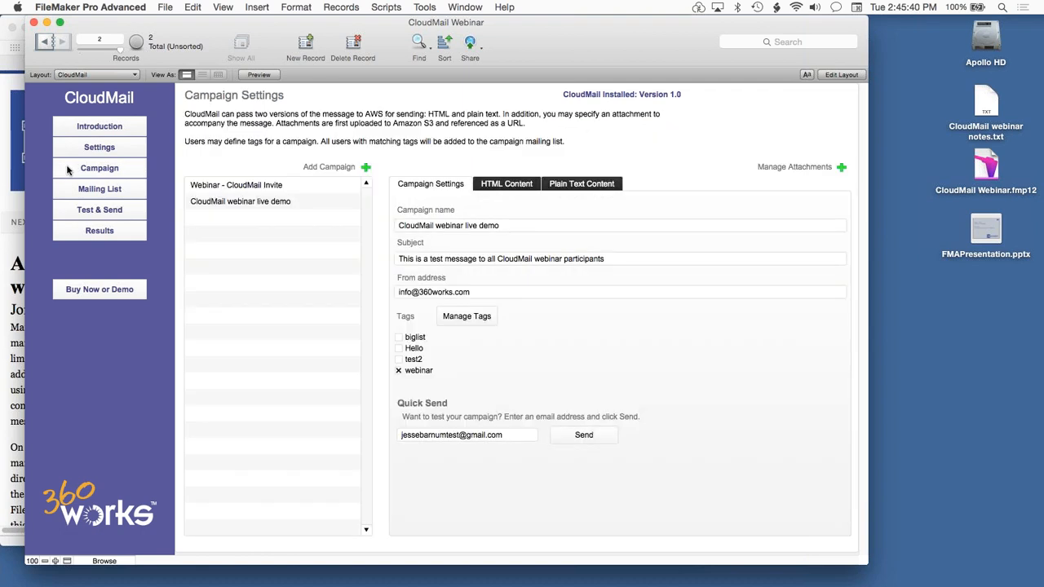
click(265, 206)
click(495, 187)
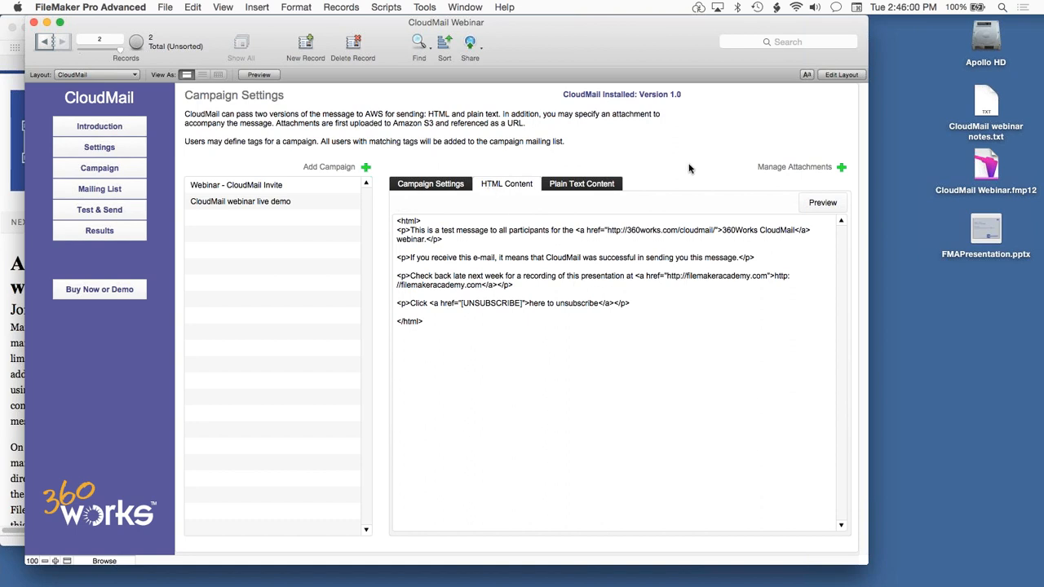
click(789, 167)
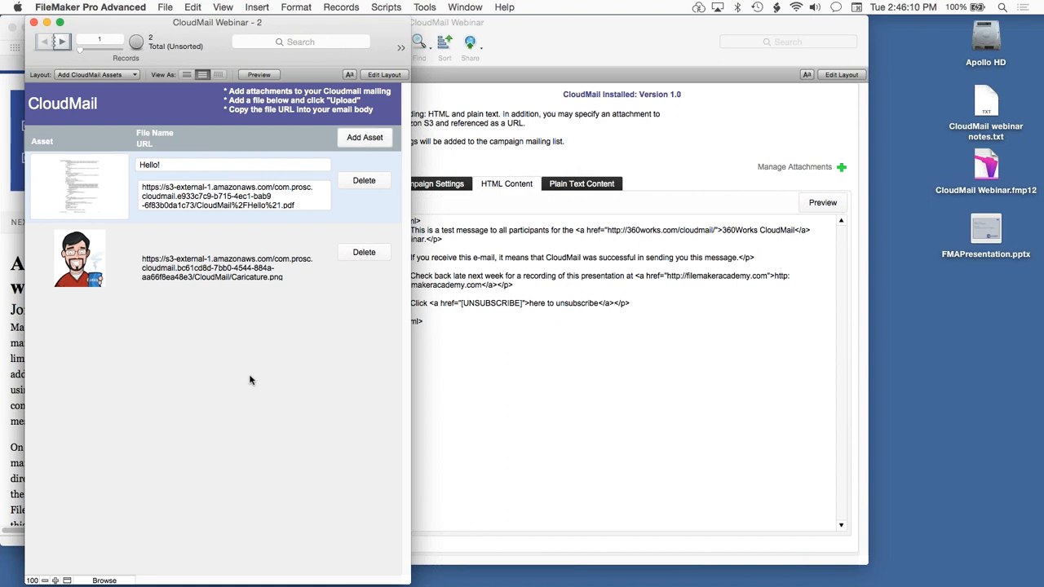
click(247, 272)
click(240, 196)
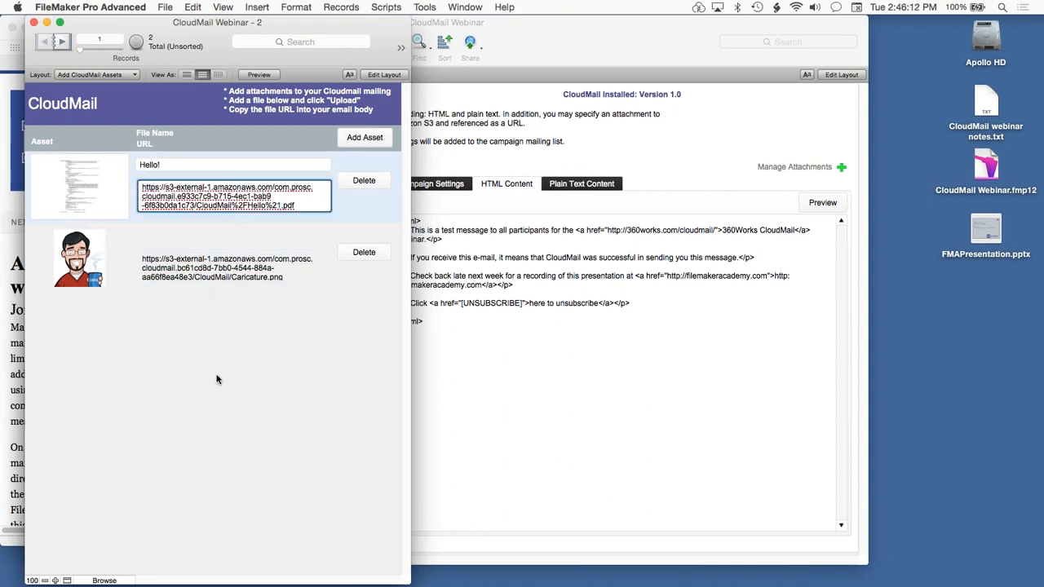
click(216, 340)
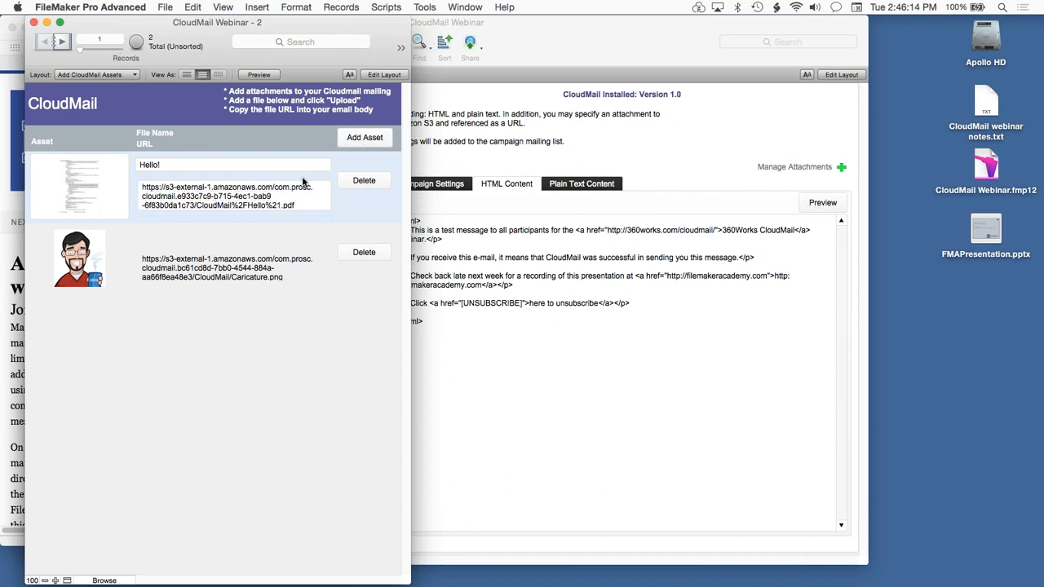
Start a new attachment asset and insert FMAPresentation.pptx from the Desktop as its file.
click(356, 142)
click(240, 286)
right_click(269, 279)
click(301, 360)
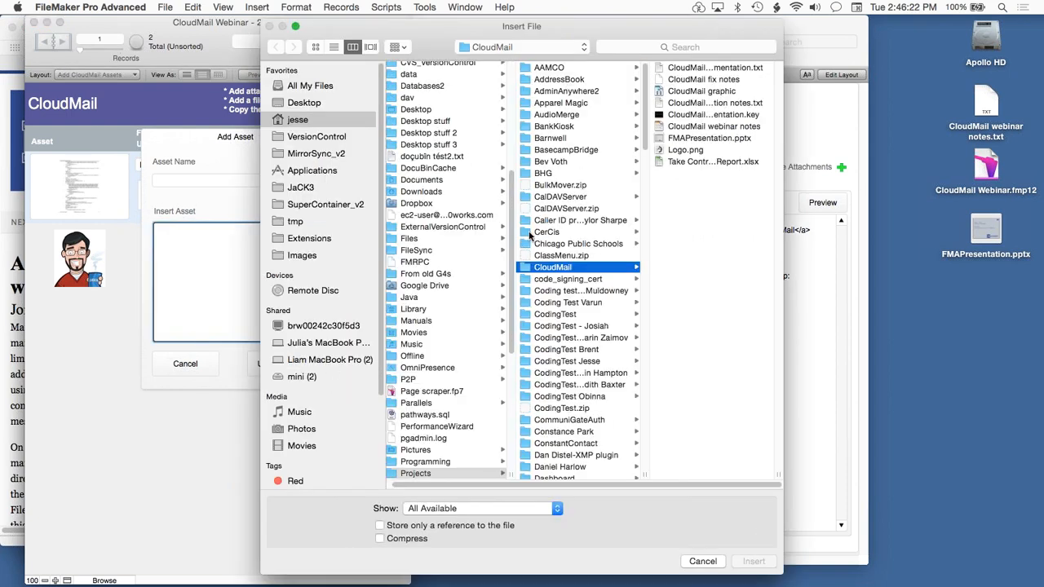
click(304, 102)
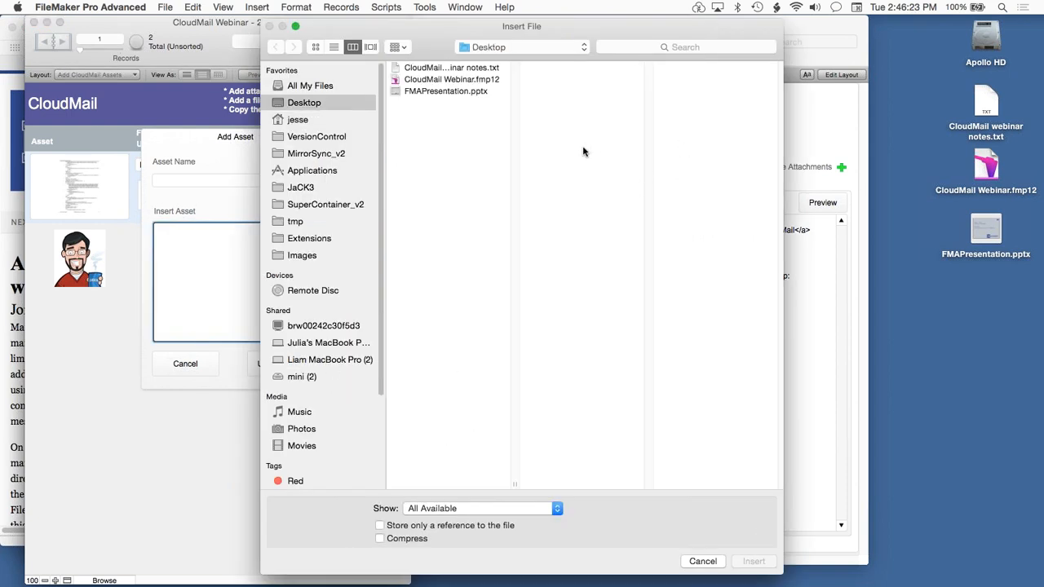
click(440, 91)
click(768, 563)
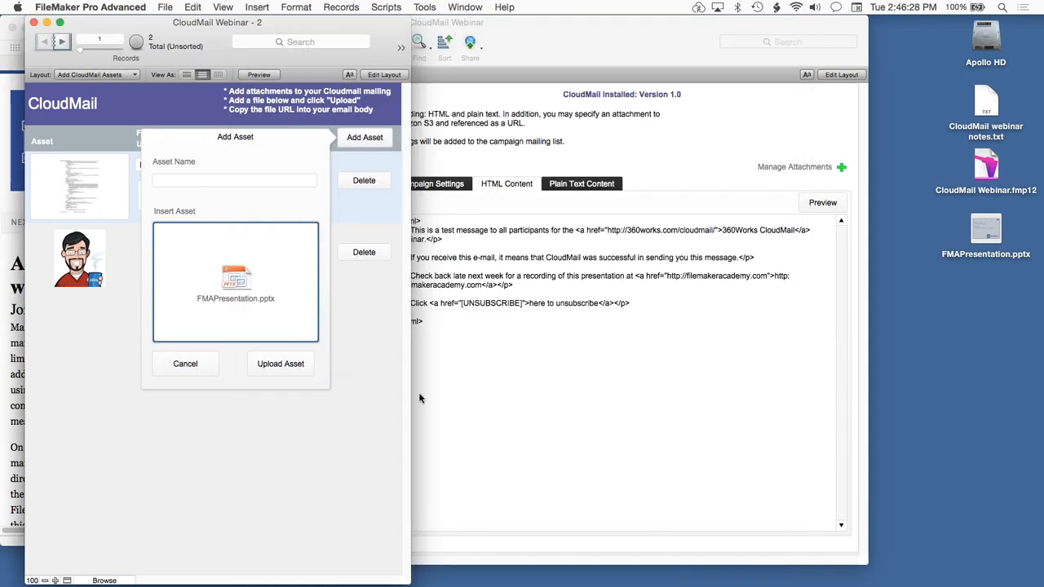
Name the new asset "CloudMail webinar slides" and upload it.
click(245, 180)
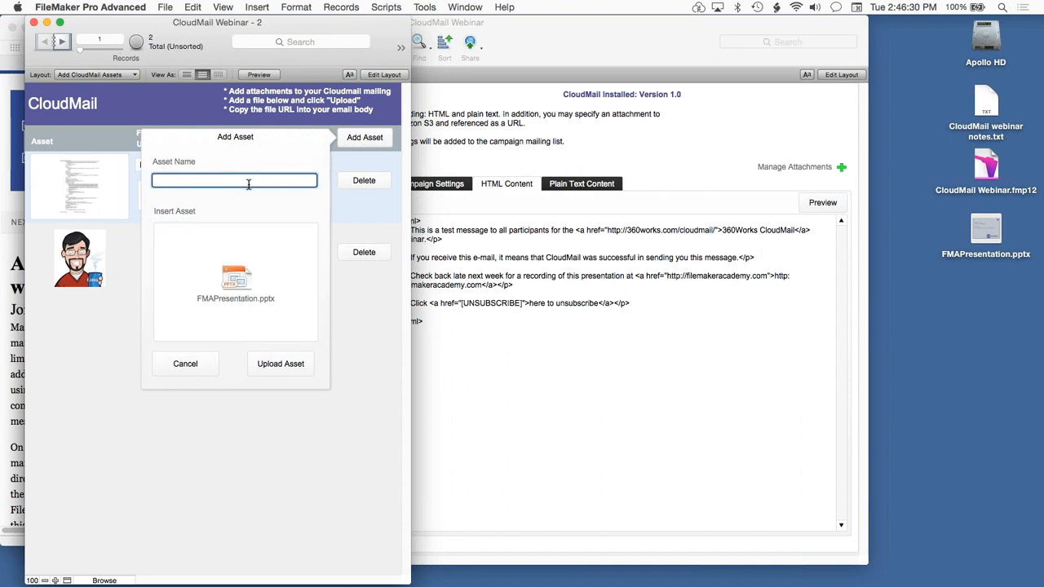
text(CloudMail webinar slides)
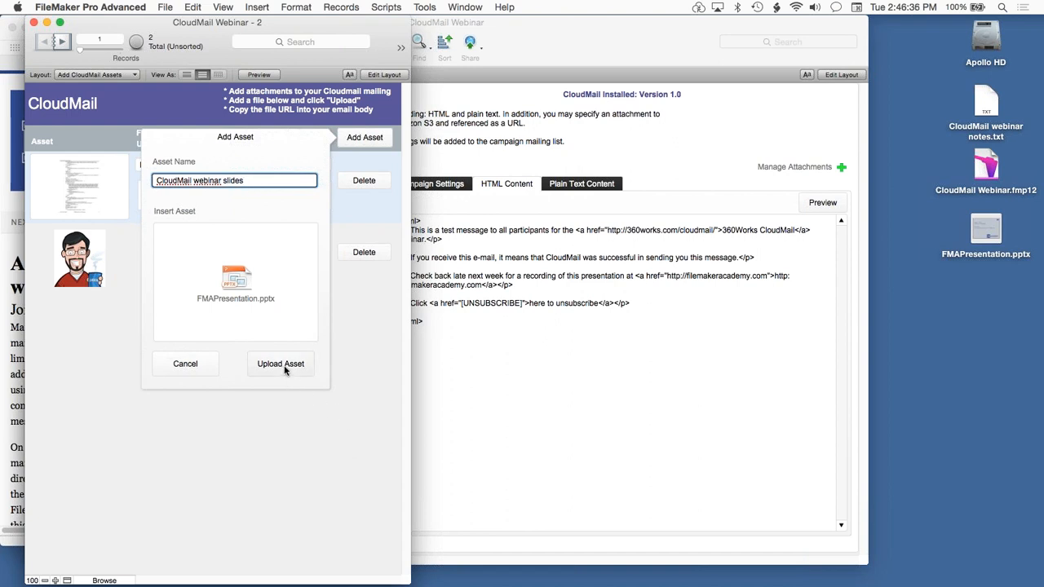
click(282, 364)
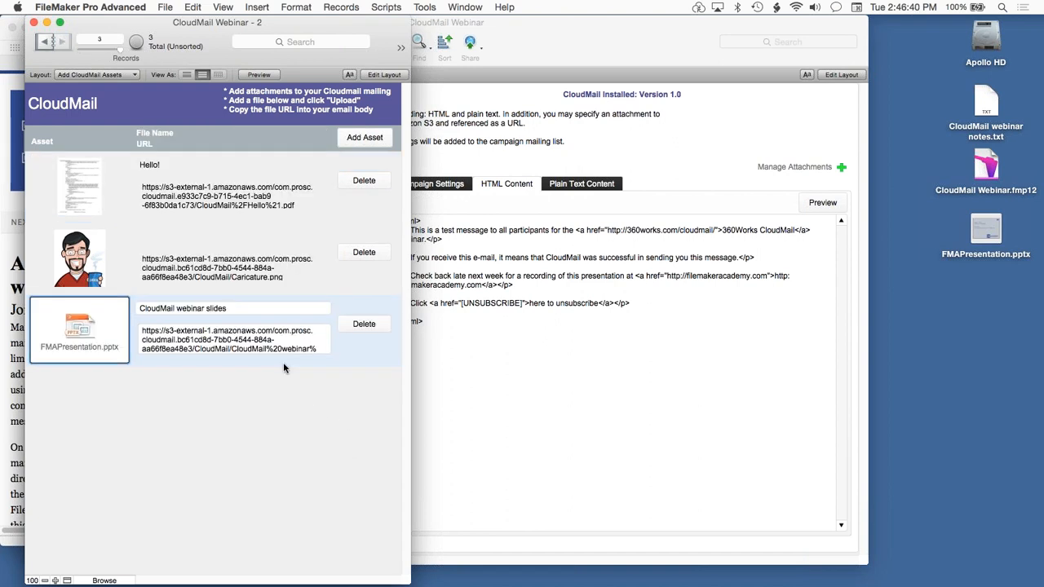
click(288, 389)
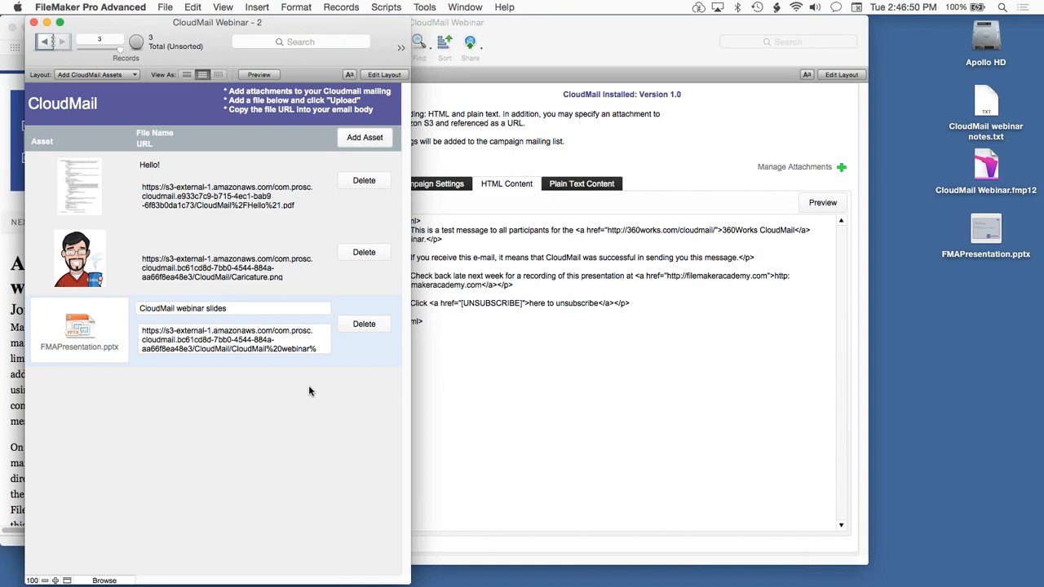
Copy the full URL of the uploaded "CloudMail webinar slides" asset and return to the campaign window.
click(295, 341)
key(super+a)
key(super+c)
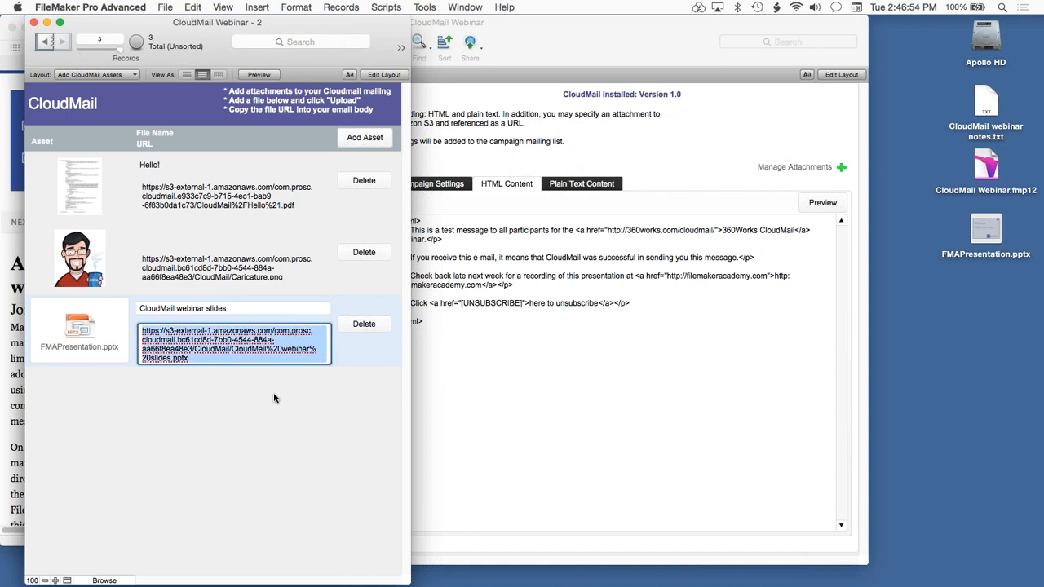
click(586, 350)
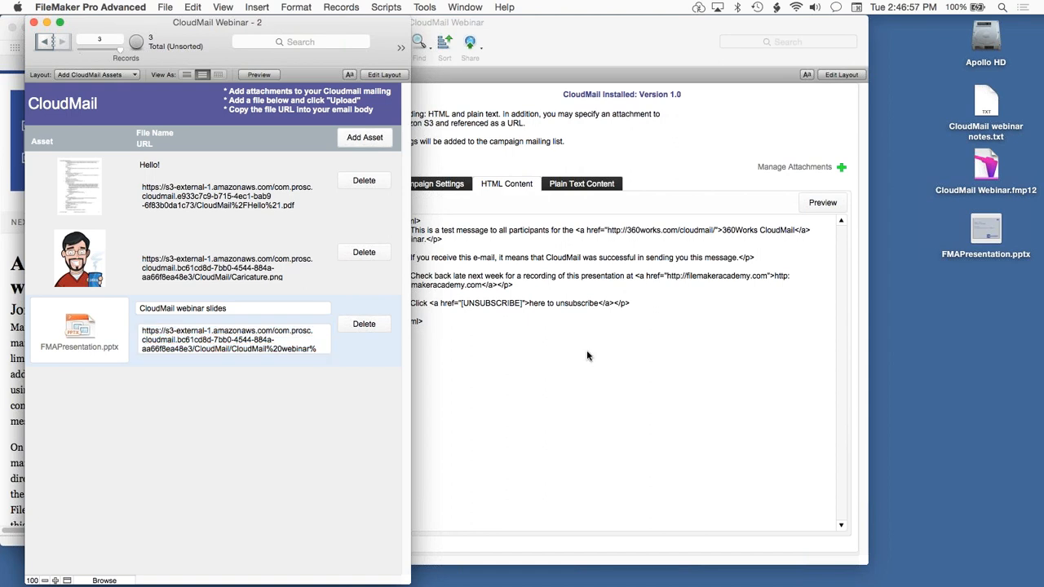
Start a paragraph "<p>For a copy of the slides" after the recording paragraph in the HTML content.
click(526, 282)
key(Return)
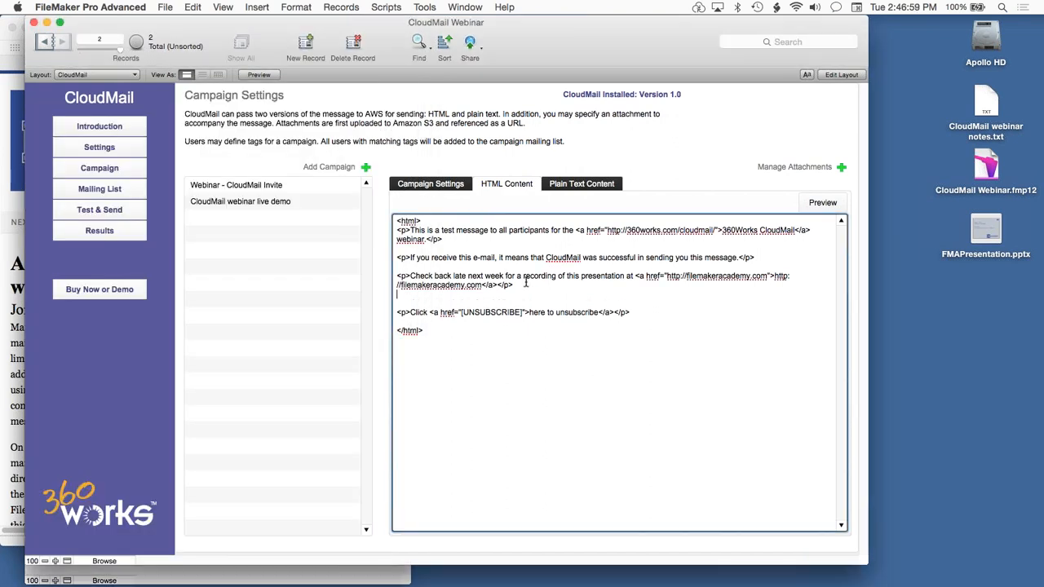
key(Return)
text(<p>For a copy of the slides form)
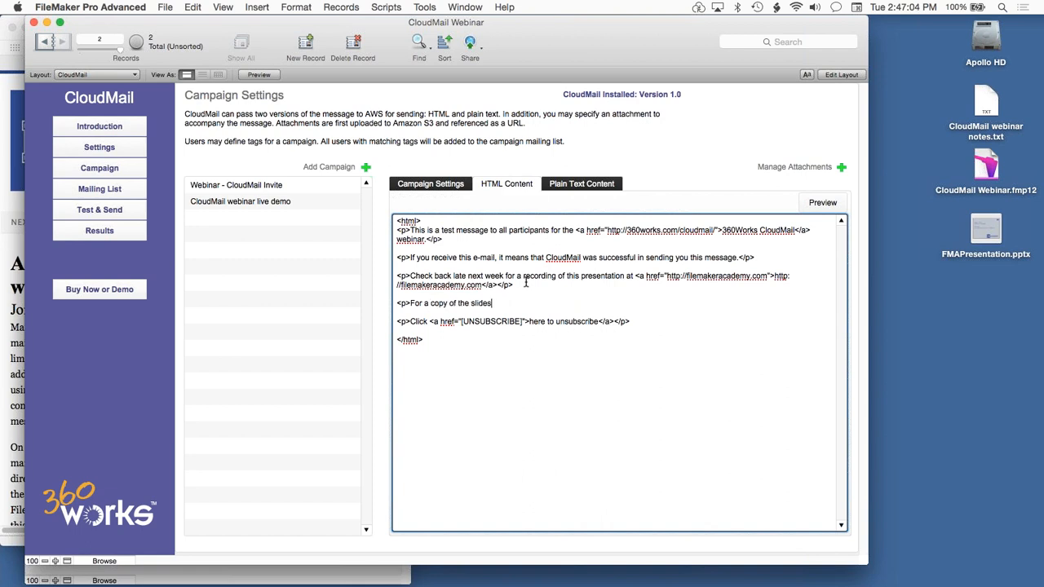
Reword the new paragraph as "Here are the slides from this presentation." and close it with a </p> tag.
triple_click(414, 304)
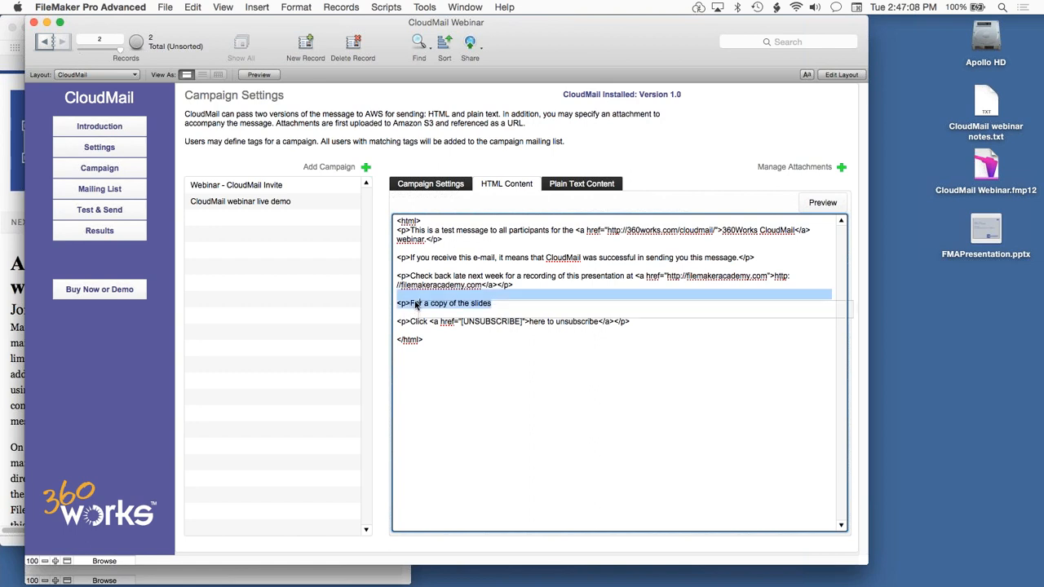
click(412, 303)
text(Here are the slides from this presentation.)
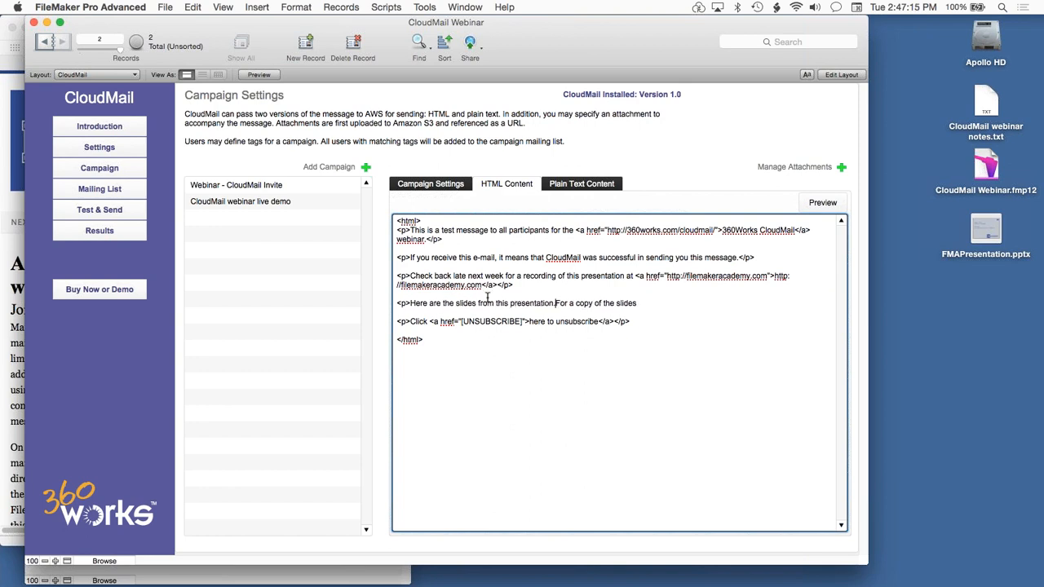
shift+click(643, 304)
key(BackSpace)
text(</p>)
Wrap "slides from this presentation" in an <a href> link pointing to the copied slides URL.
click(456, 303)
text(<a href=)
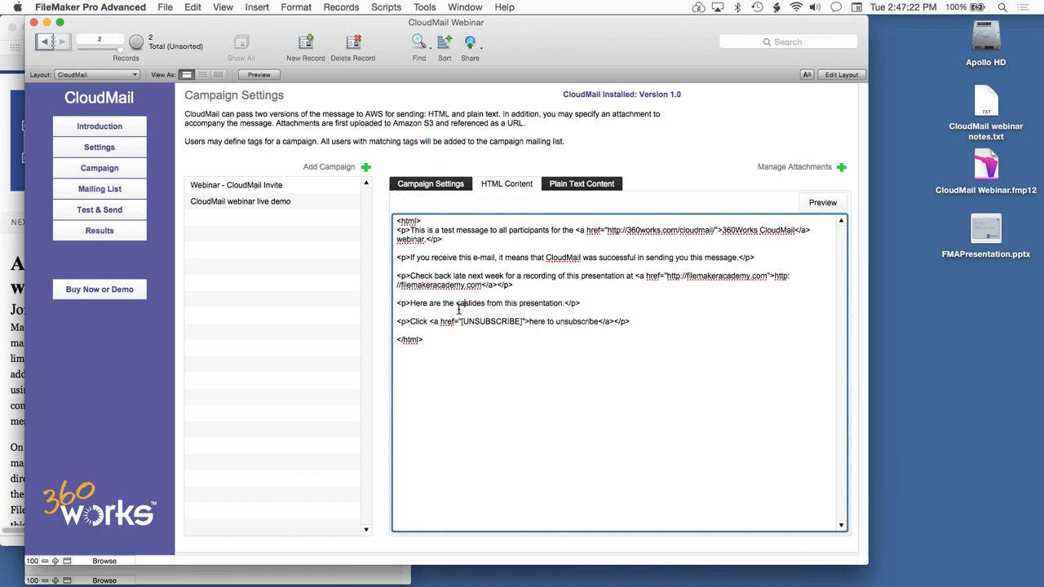
text(")
key(super+v)
text(">)
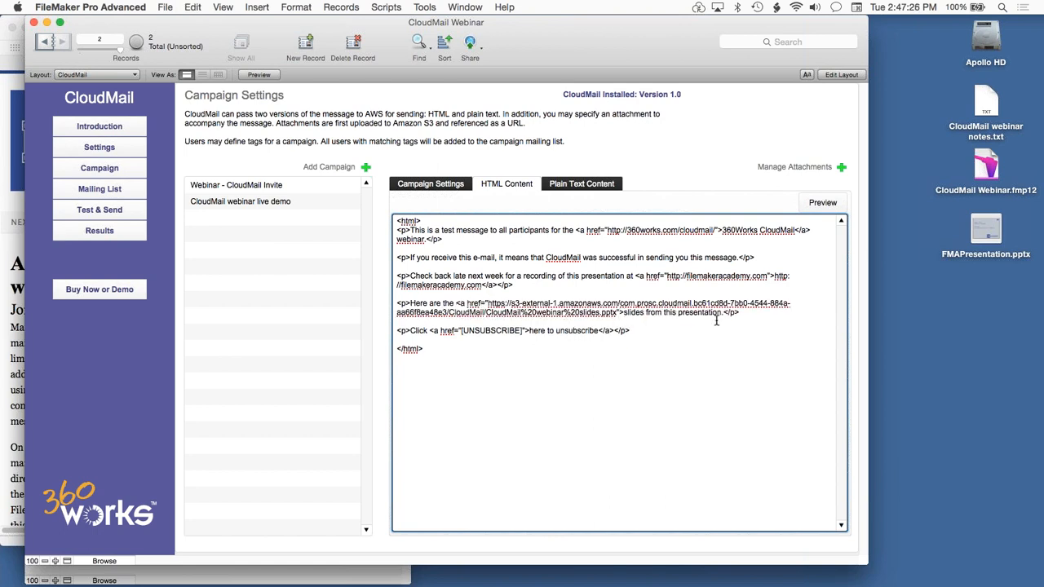
click(722, 312)
text(</a>)
Preview the campaign's HTML message, check the slides link and close the preview.
click(819, 203)
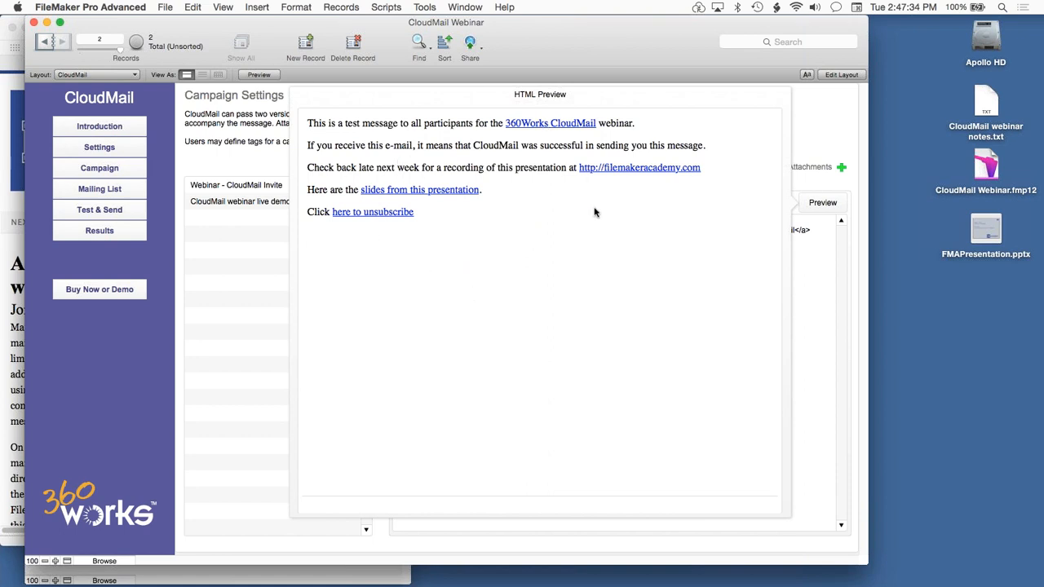
click(429, 192)
click(813, 112)
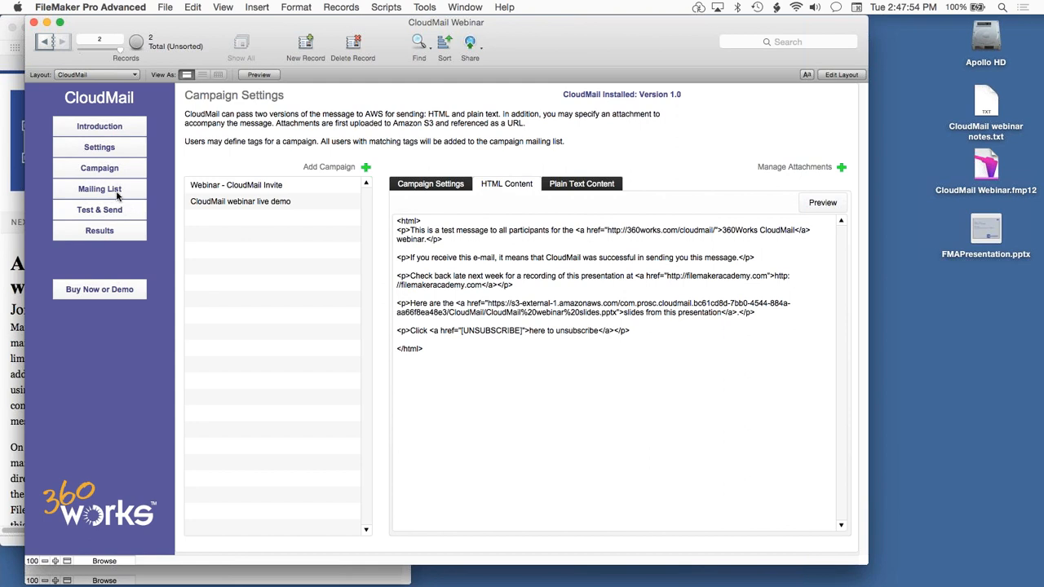
Review the campaign settings and send the "CloudMail webinar live demo" campaign to all its recipients, confirming the send.
click(432, 186)
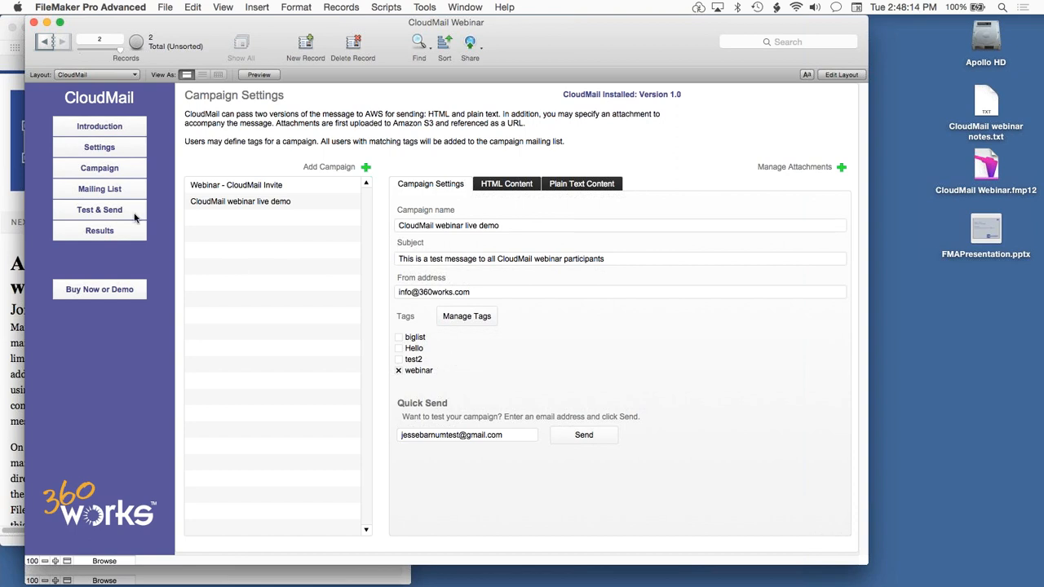
click(94, 213)
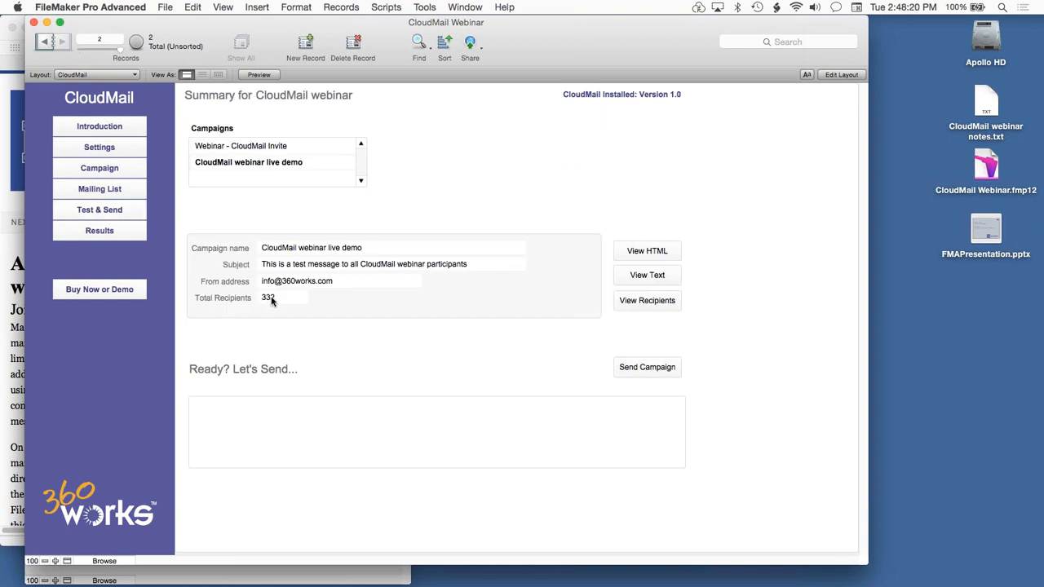
click(633, 374)
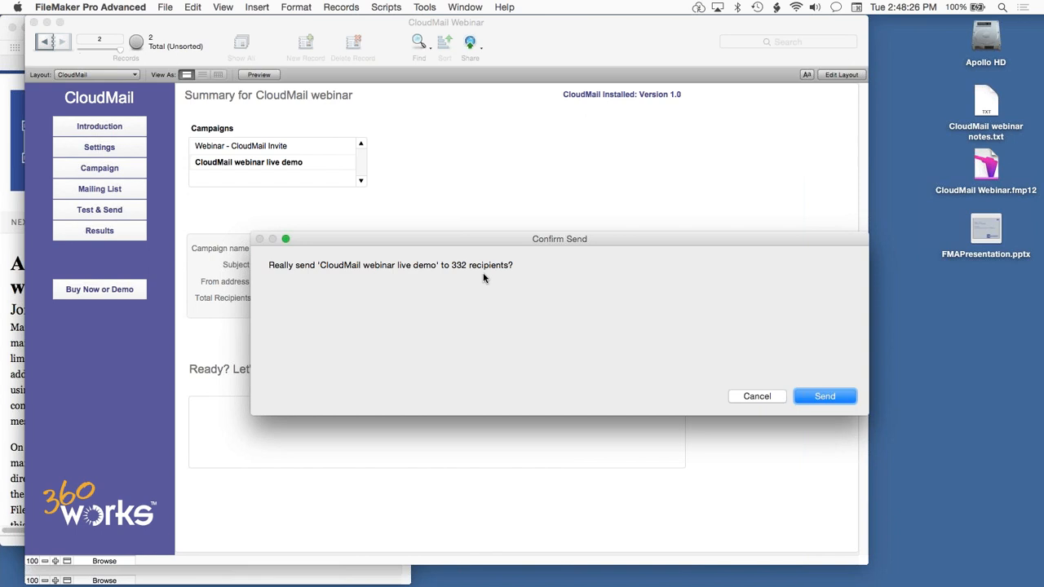
click(824, 396)
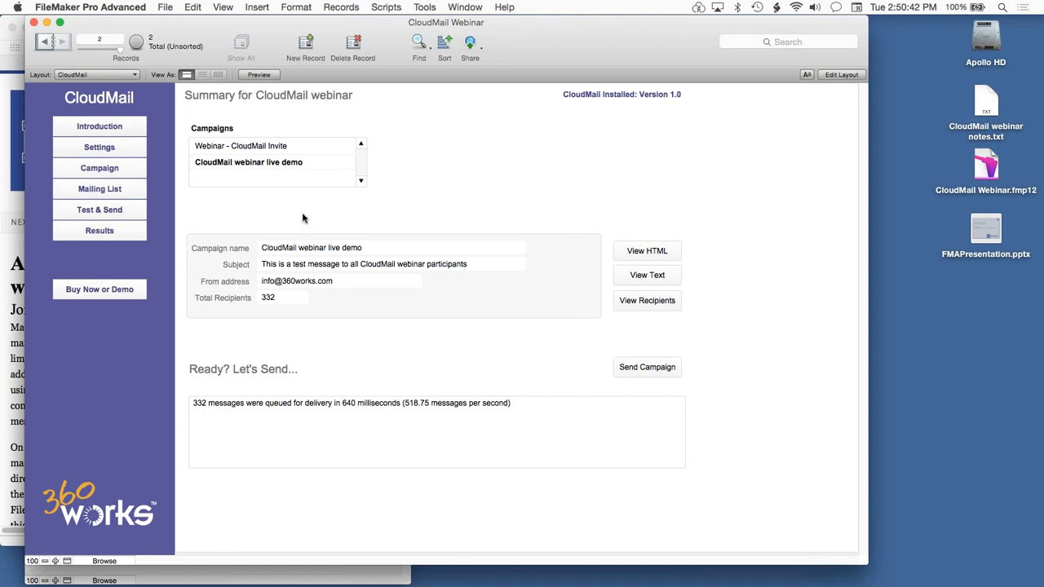
Return to the campaign settings, search the script list for "quick" and open the Quick Send script.
click(91, 170)
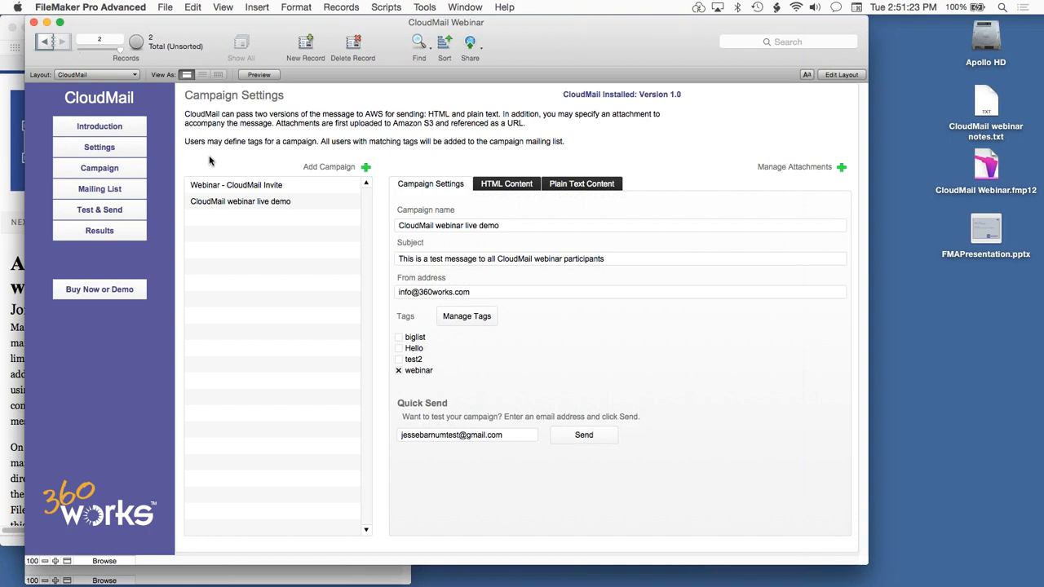
click(390, 7)
click(393, 23)
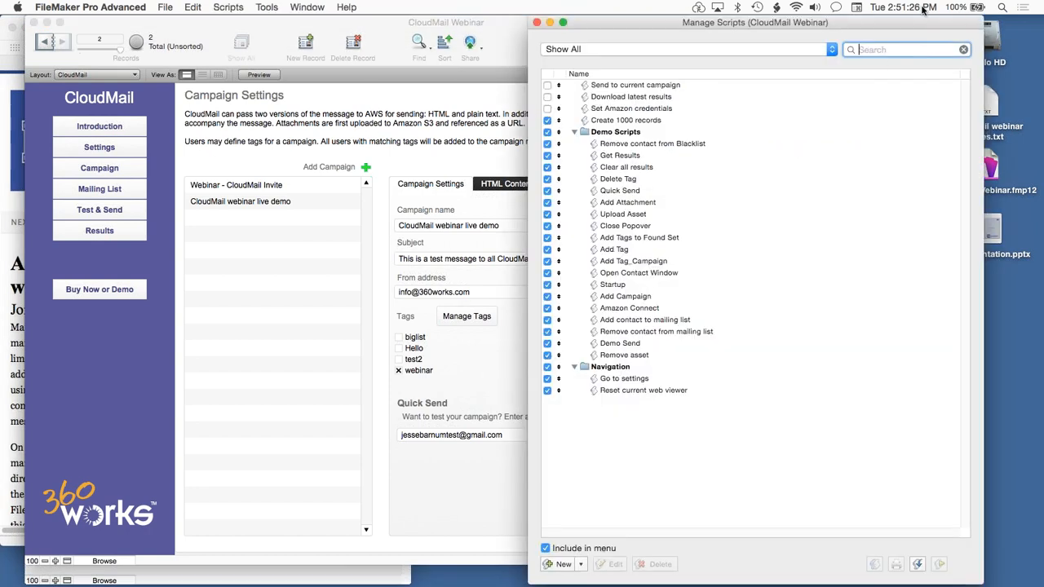
drag(846, 23, 608, 13)
text(quick)
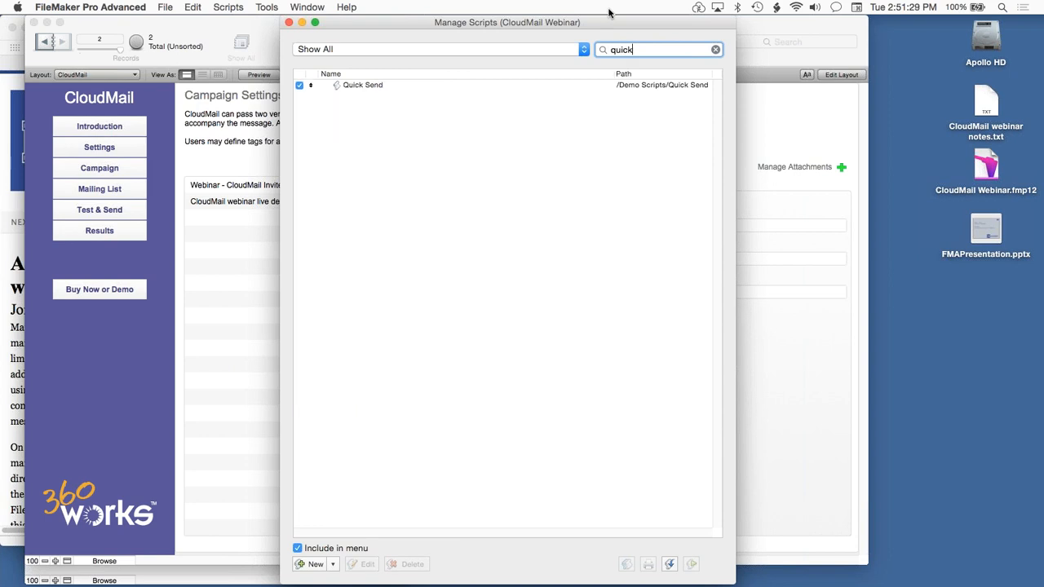
double_click(389, 86)
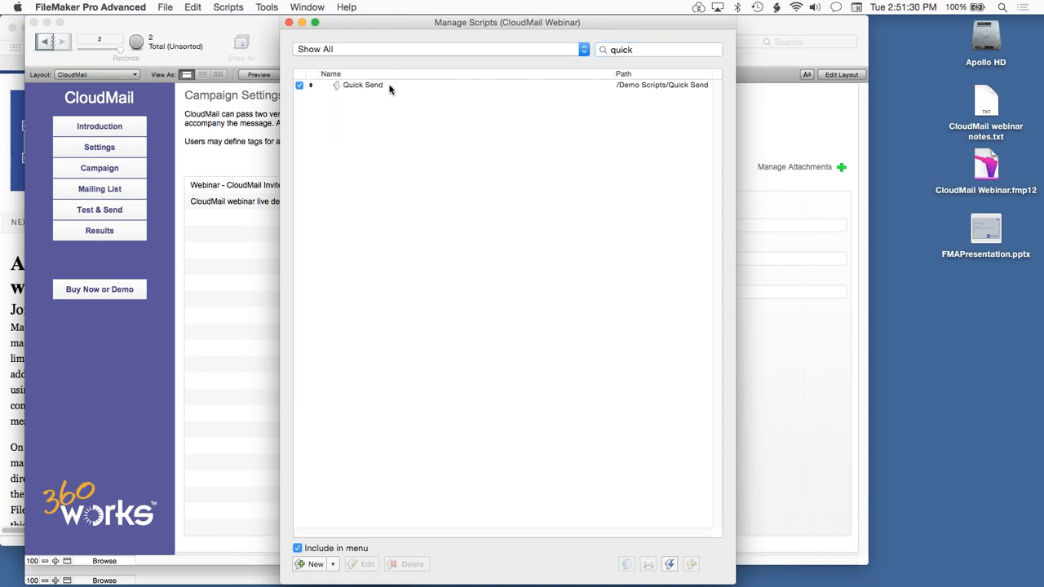
drag(354, 22, 250, 4)
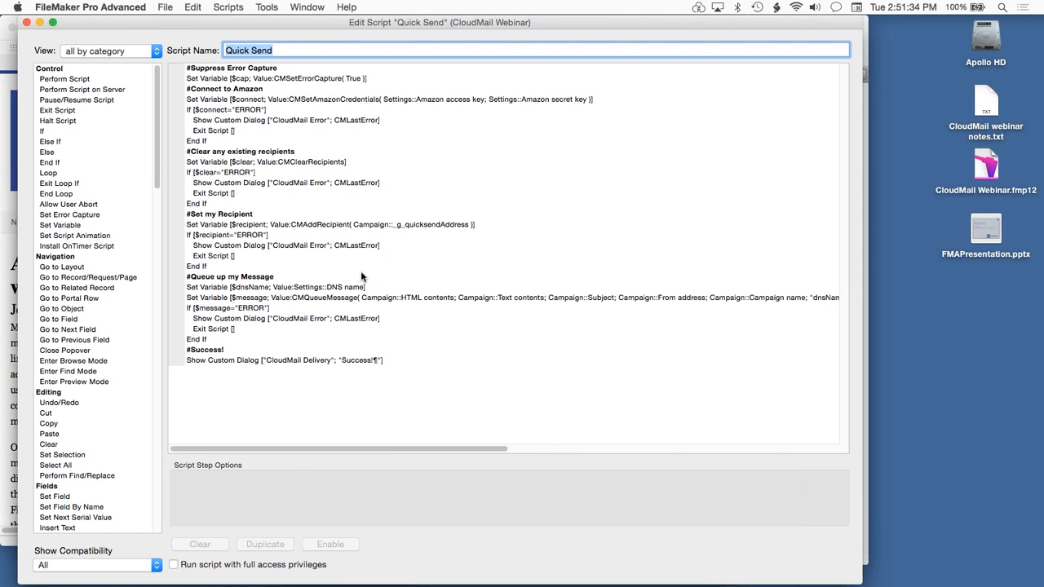
Move the Quick Send script aside, close the script list, check the Quick Send address and Send control, and bring the script back into view.
drag(148, 22, 431, 529)
click(308, 151)
key(super+w)
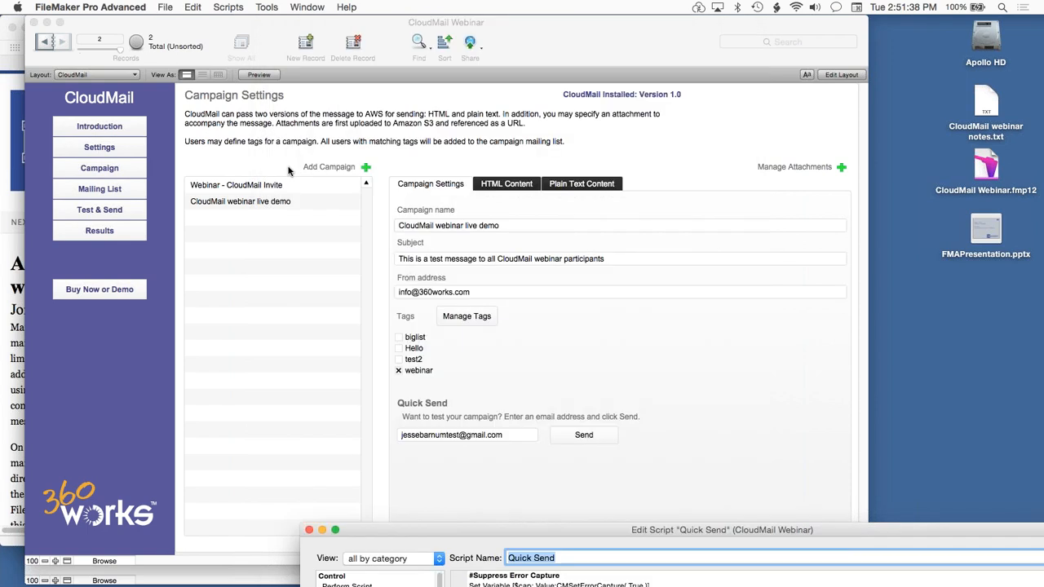
click(288, 168)
click(499, 437)
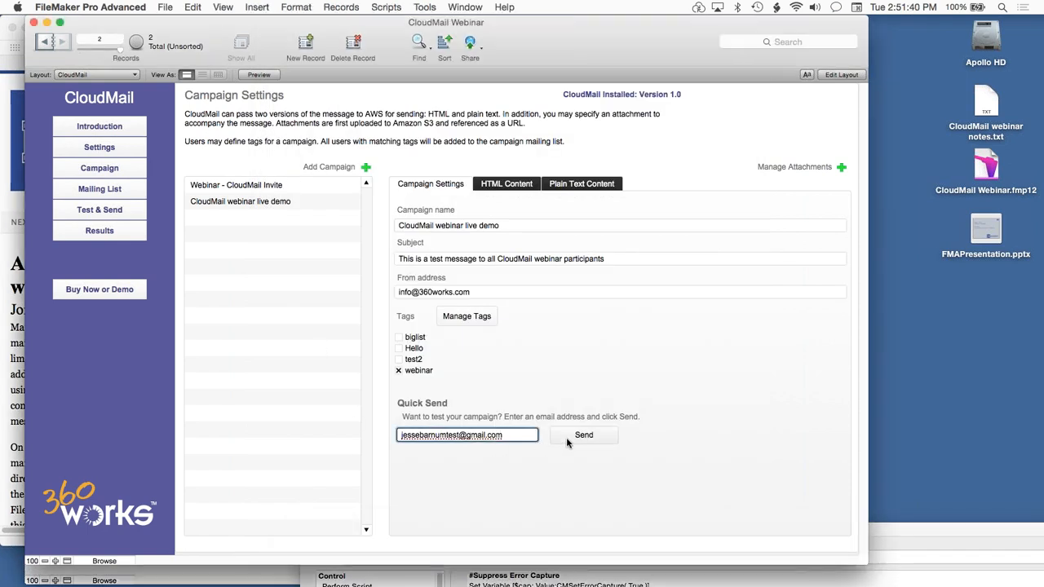
drag(886, 527, 601, 9)
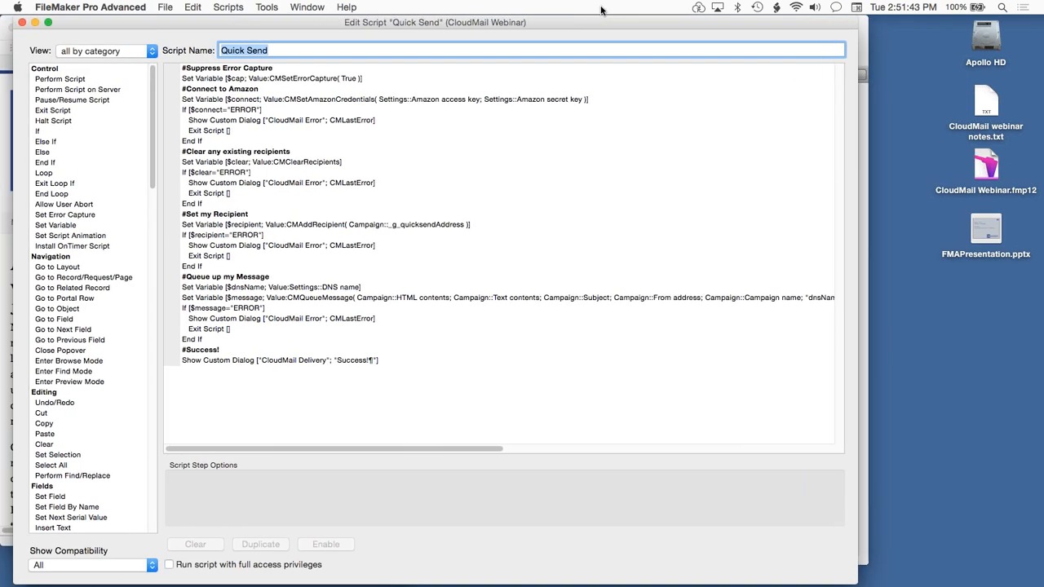
Highlight the error-capture, Amazon credentials, add-recipient and queue-message steps of the Quick Send script and read the queue step through to its dnsName parameter.
click(246, 80)
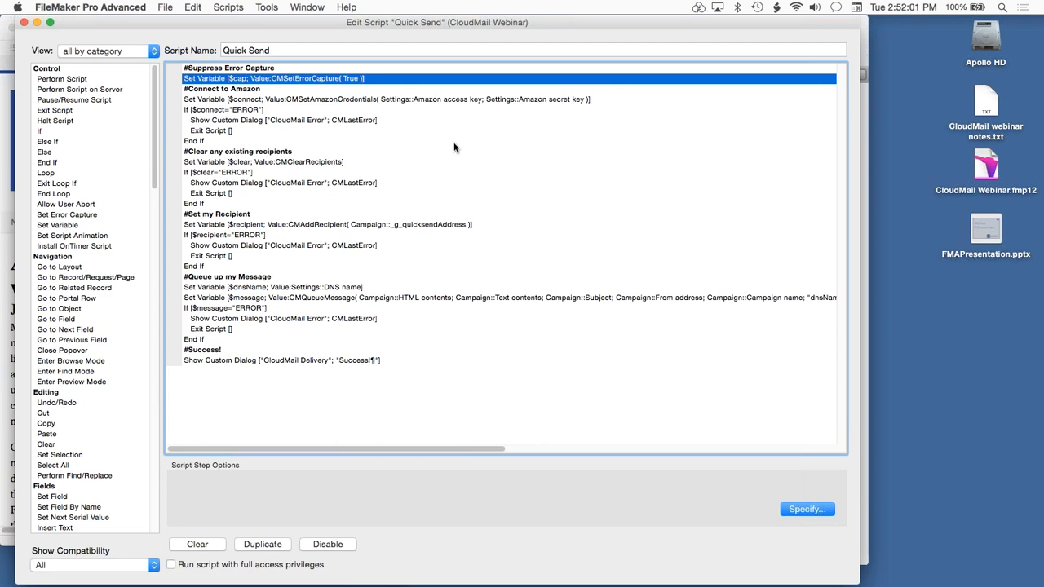
click(282, 99)
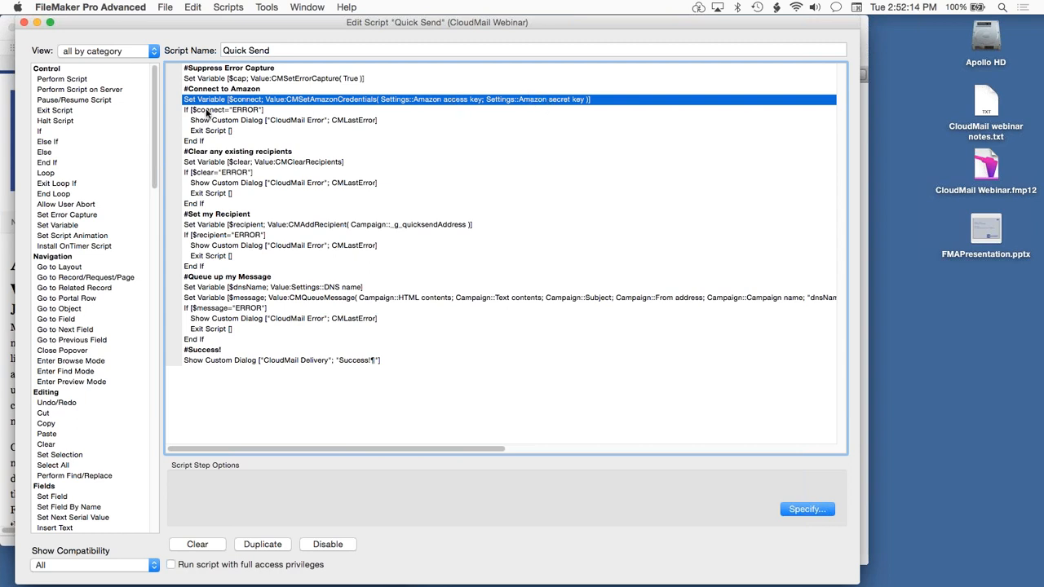
super+click(226, 226)
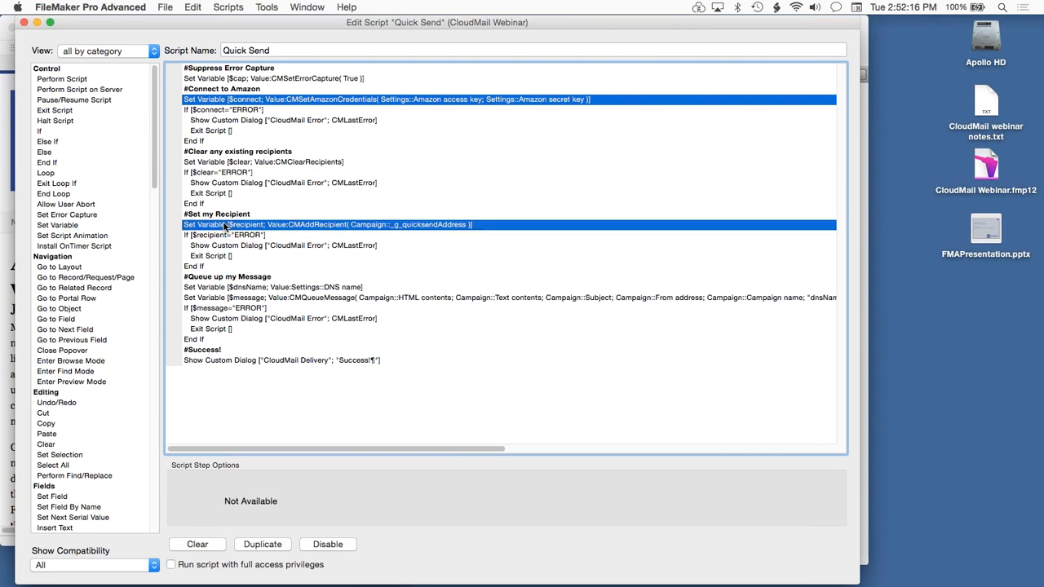
super+click(313, 79)
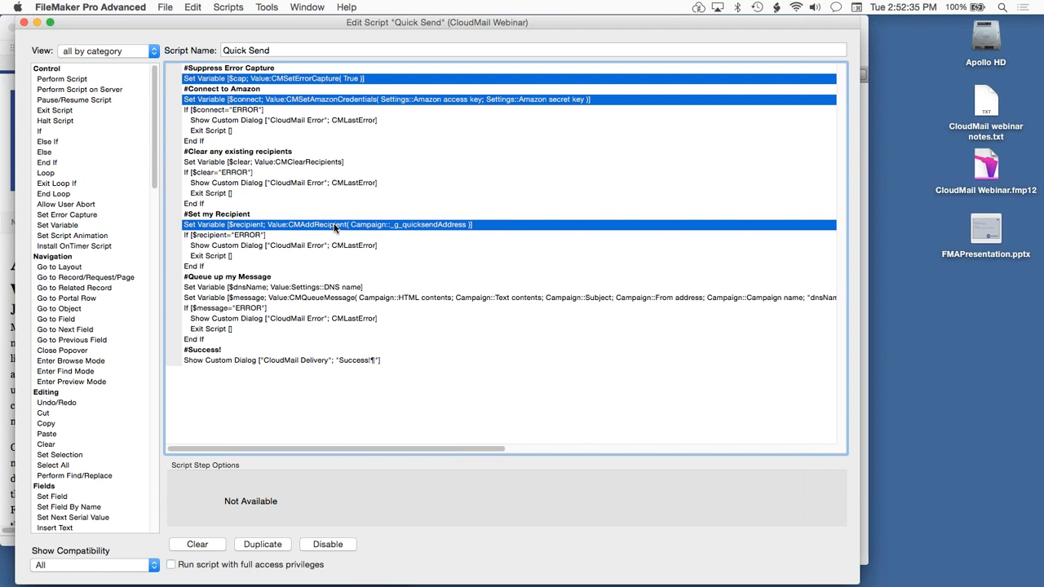
super+click(307, 299)
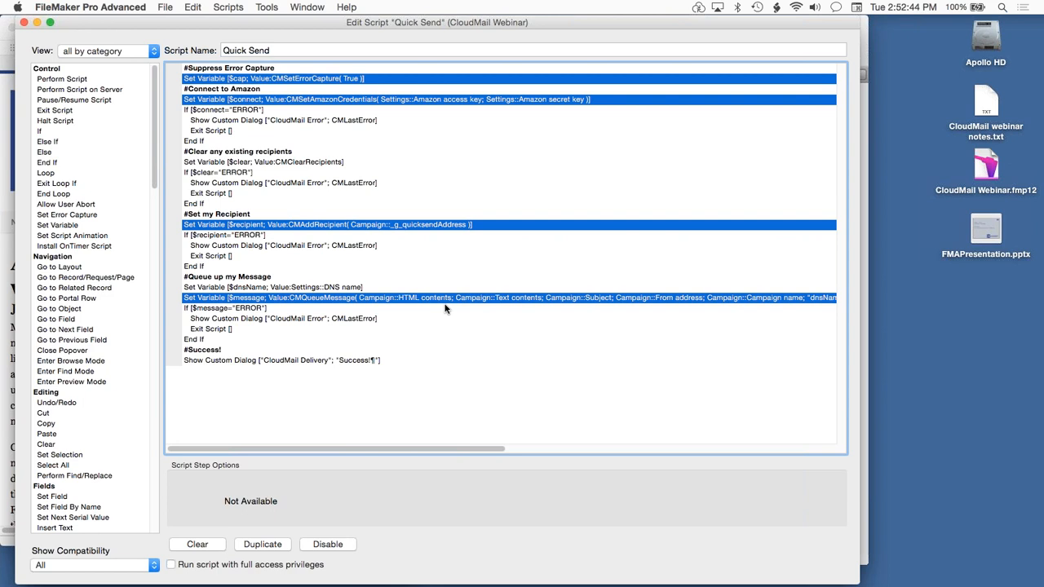
drag(473, 448, 618, 452)
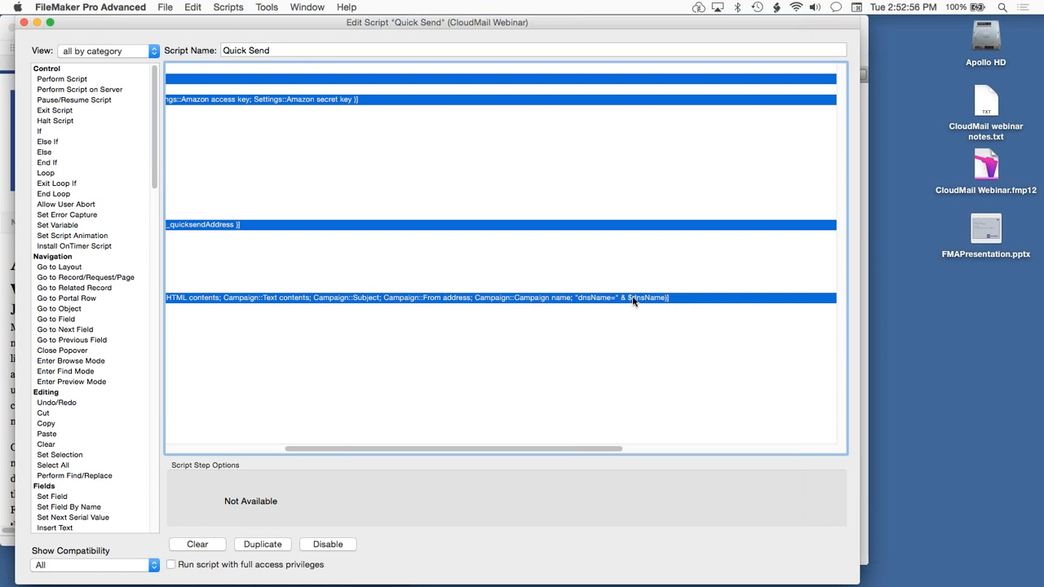
Switch to Mail, open the received webinar test message and check the 360Works CloudMail link in its body.
key(super+Tab)
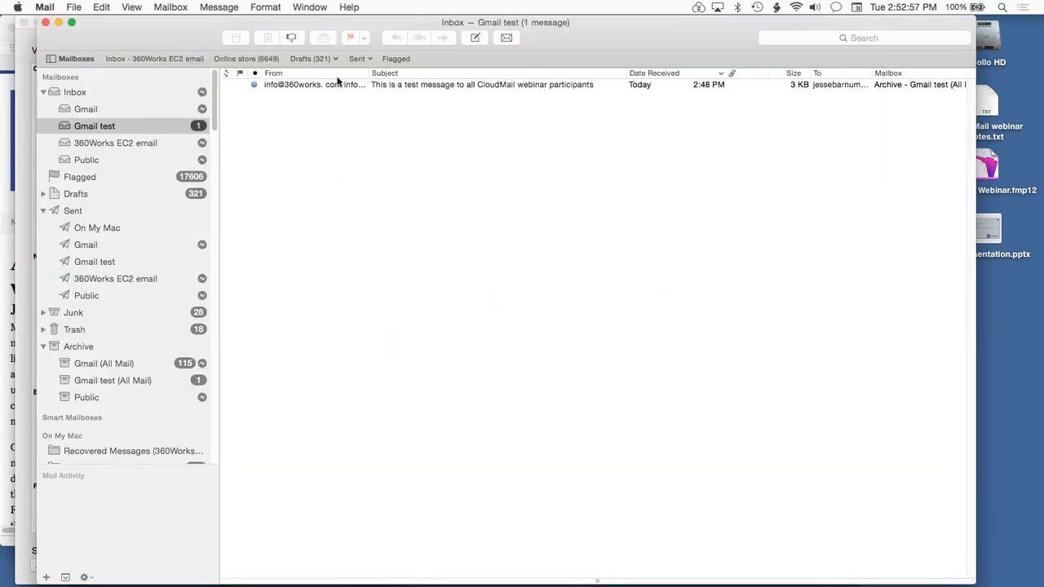
double_click(339, 86)
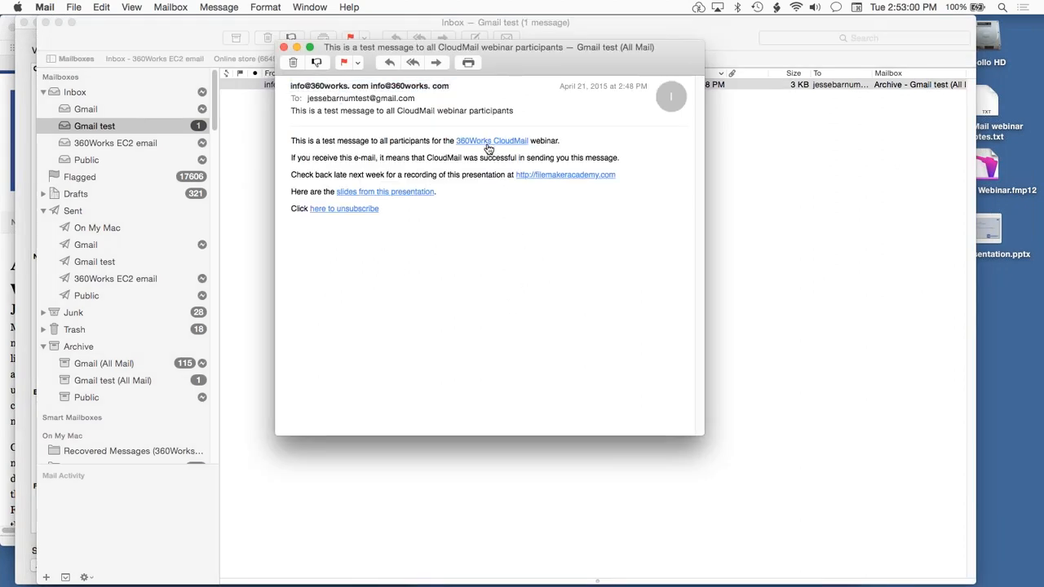
mouse_move(489, 145)
Return to FileMaker Pro, move the Quick Send script out of the way, open the CloudMail settings and highlight the custom DNS entry.
key(super+Tab)
drag(181, 21, 411, 445)
click(152, 350)
click(112, 148)
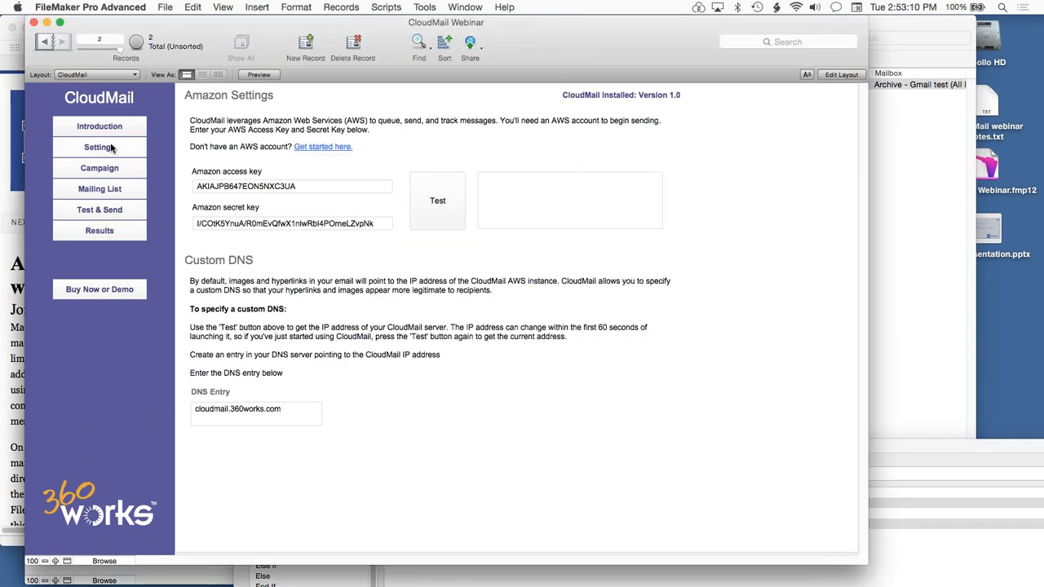
click(295, 414)
drag(294, 414, 234, 378)
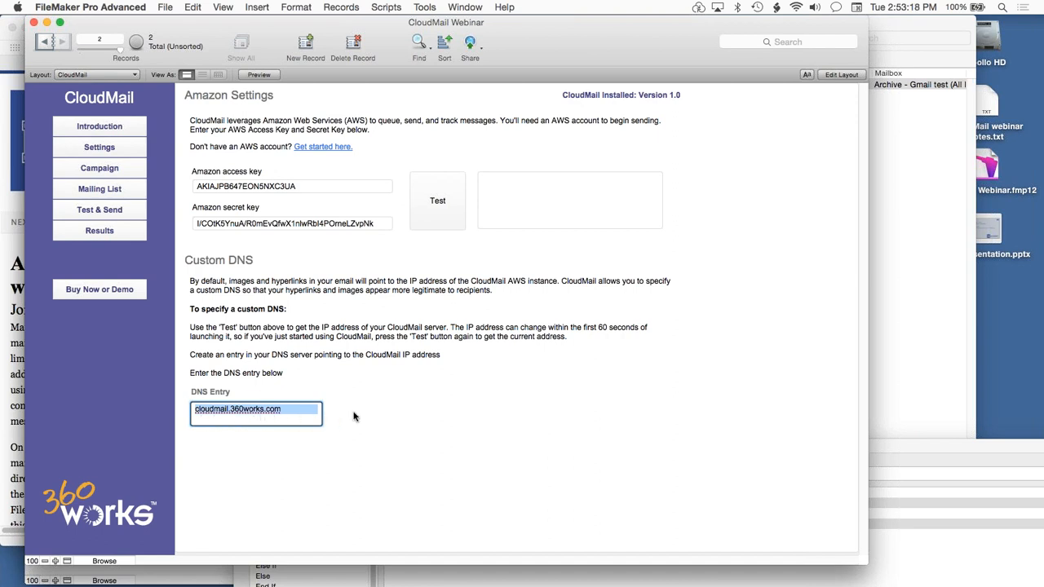
click(398, 420)
Test the Amazon connection and highlight the server IP address in the test result.
click(438, 200)
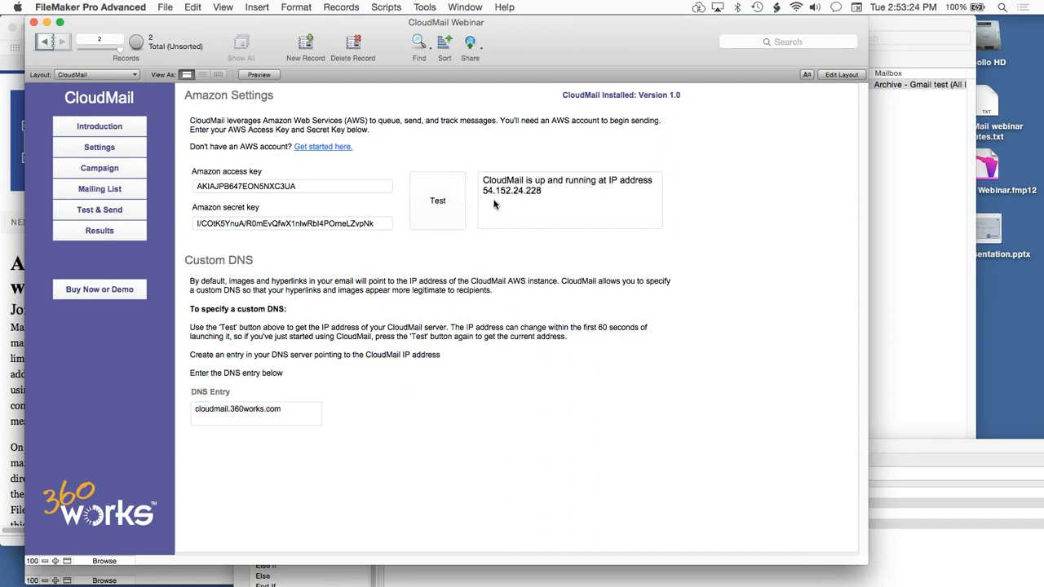
click(525, 205)
drag(544, 191, 469, 191)
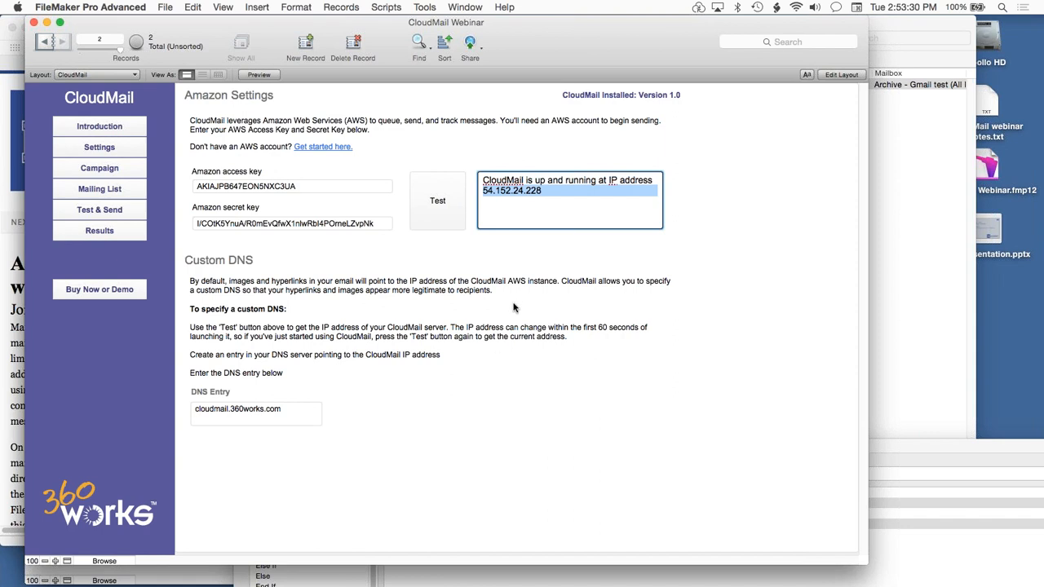
click(529, 258)
click(538, 190)
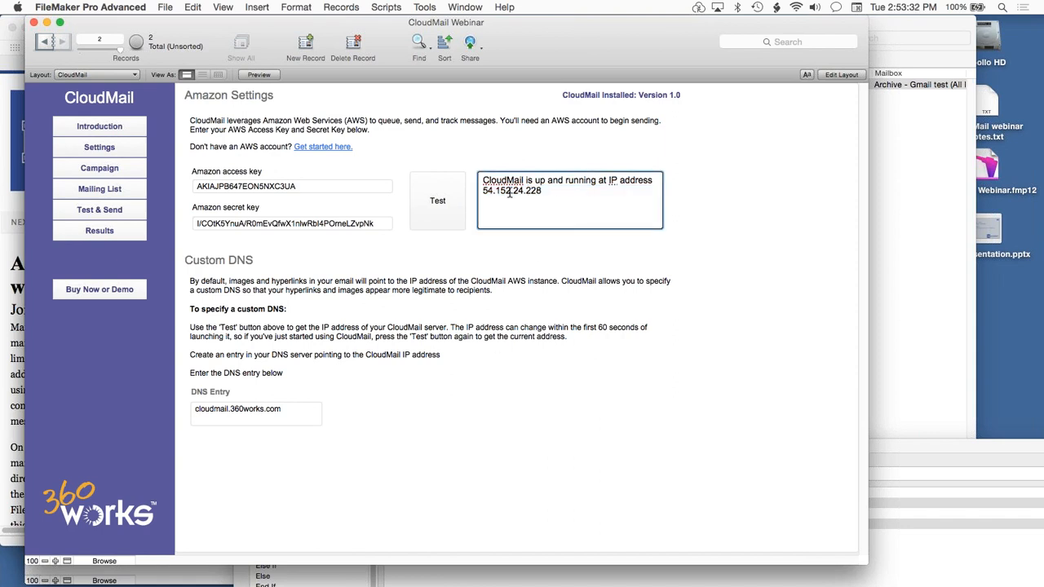
triple_click(536, 193)
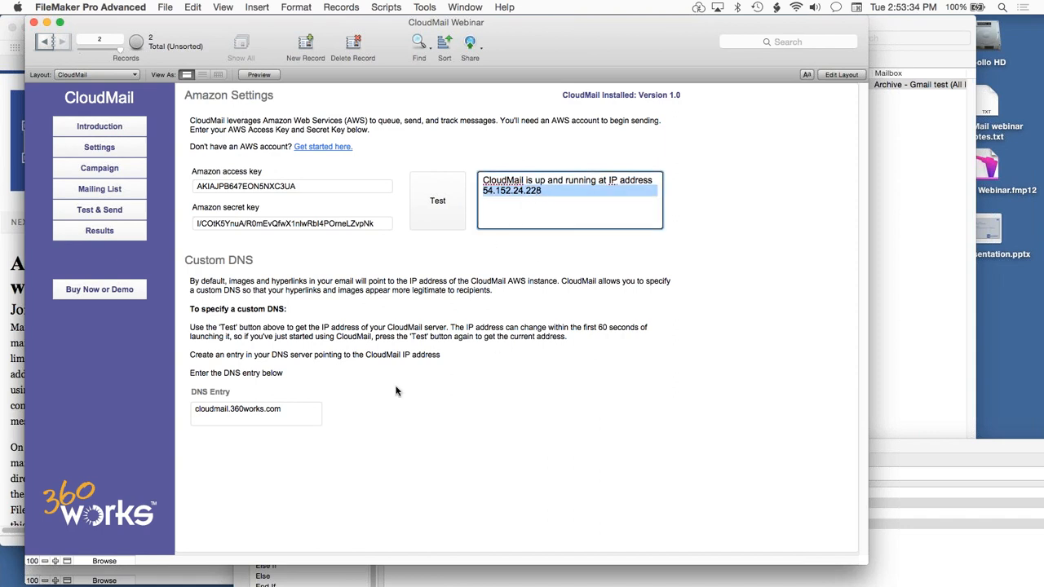
Compare the DNS entry with the server's IP address by highlighting each in turn, leaving both unchanged.
click(351, 460)
click(300, 417)
key(super+a)
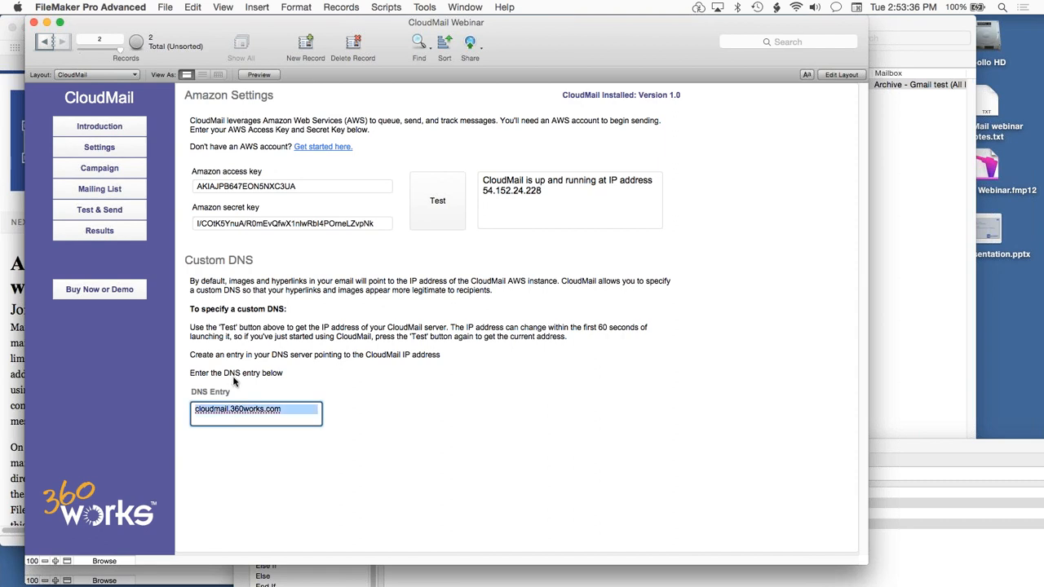
click(556, 193)
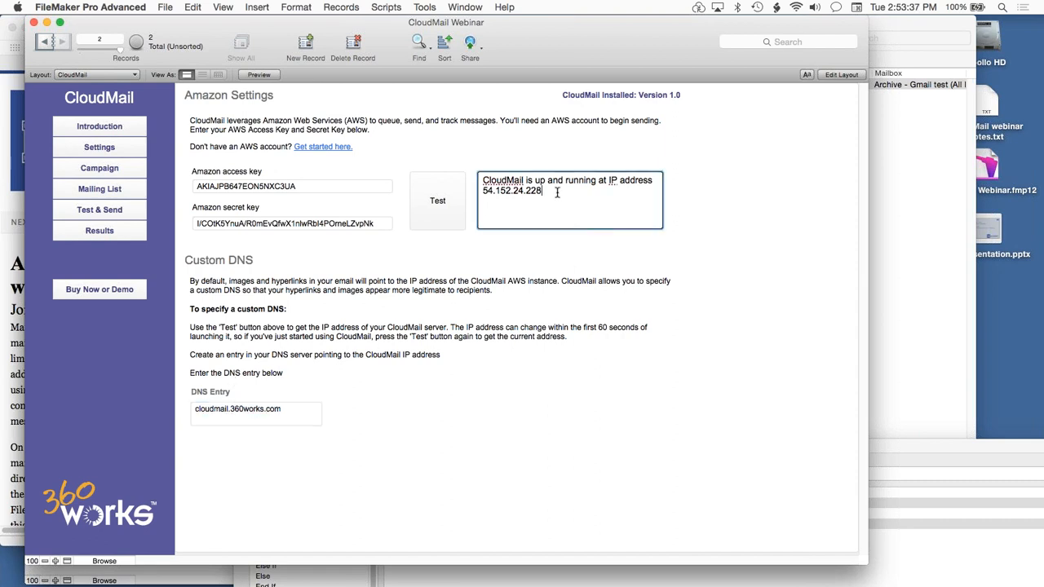
triple_click(479, 191)
click(276, 431)
click(290, 415)
key(super+a)
click(447, 391)
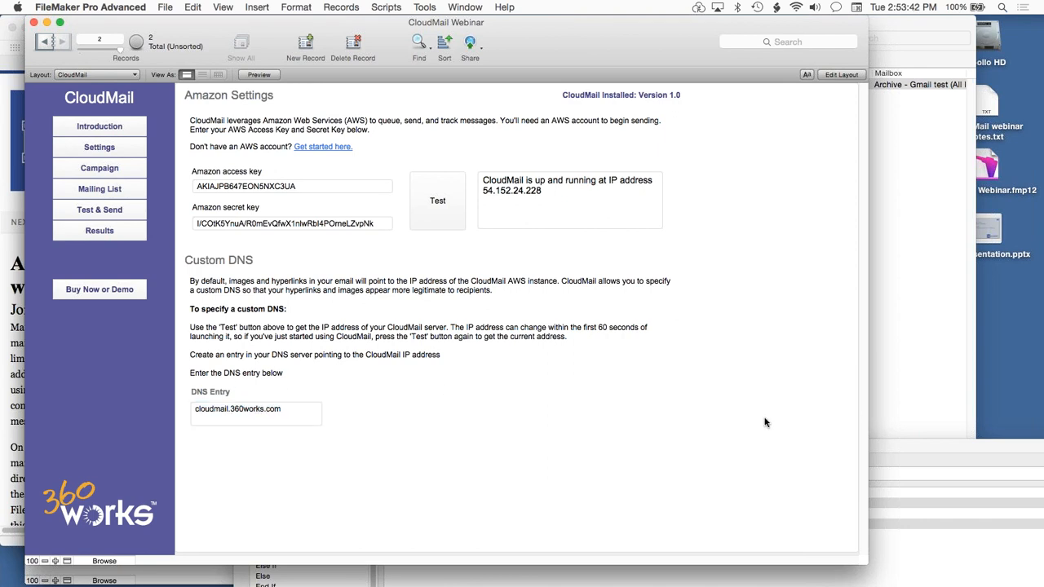
Switch to Mail, recheck the CloudMail link in the test message, close the message and return to FileMaker Pro.
key(super+Tab)
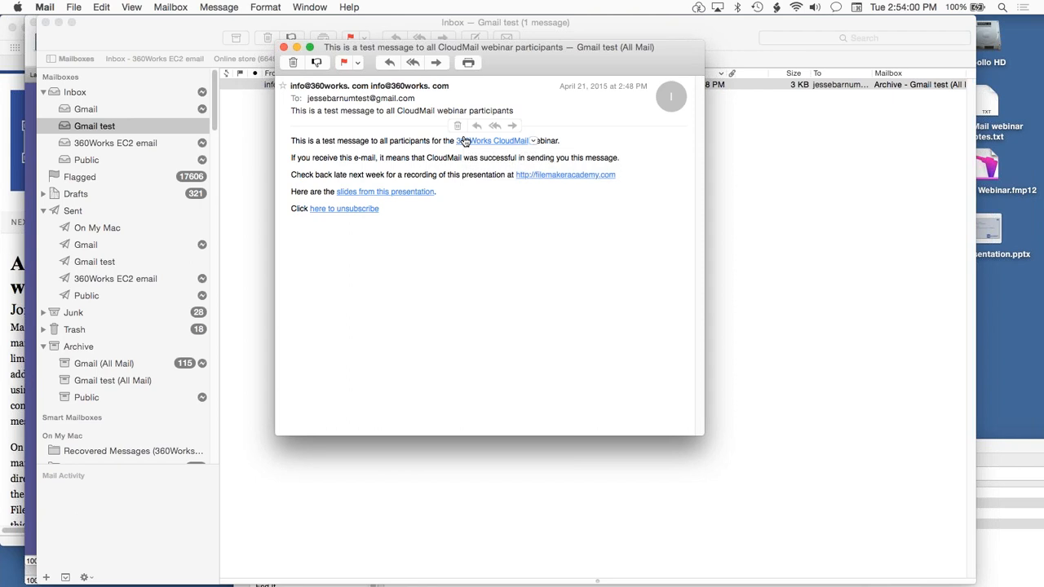
key(super+w)
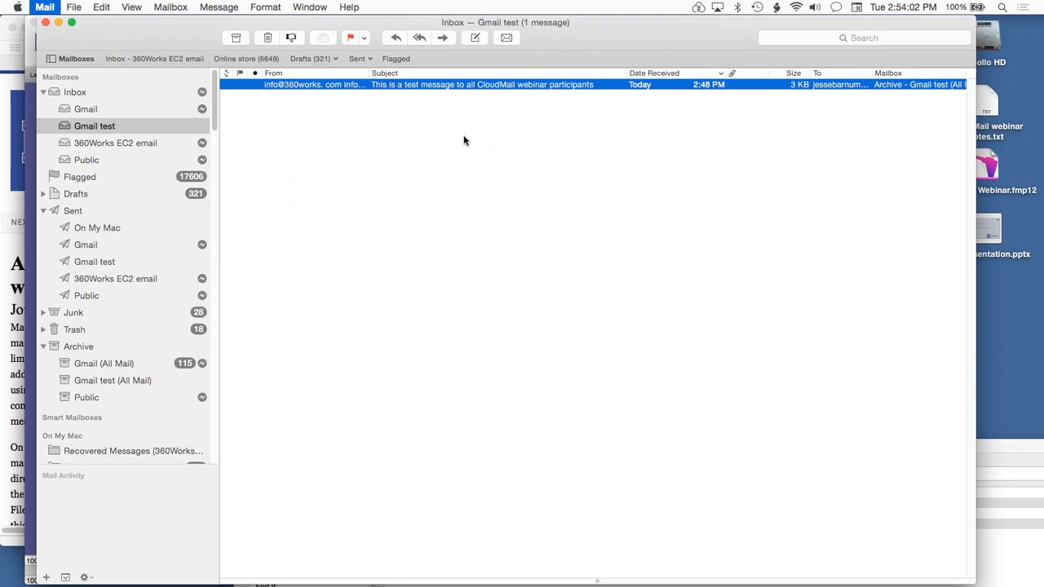
key(super+Tab)
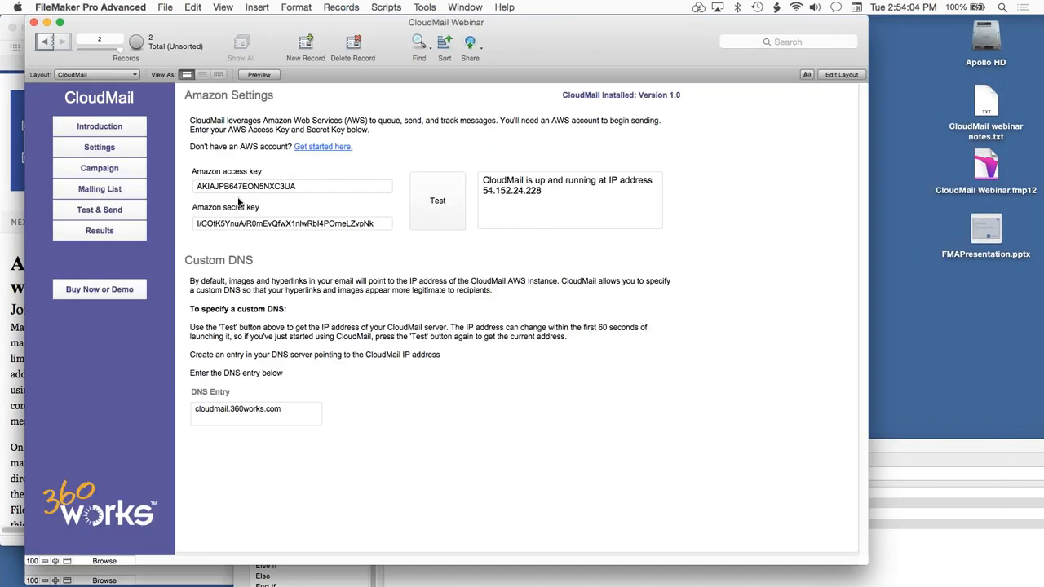
Bring the Quick Send script window back into full view with the beginning of its script steps showing.
key(super+grave)
key(super+grave)
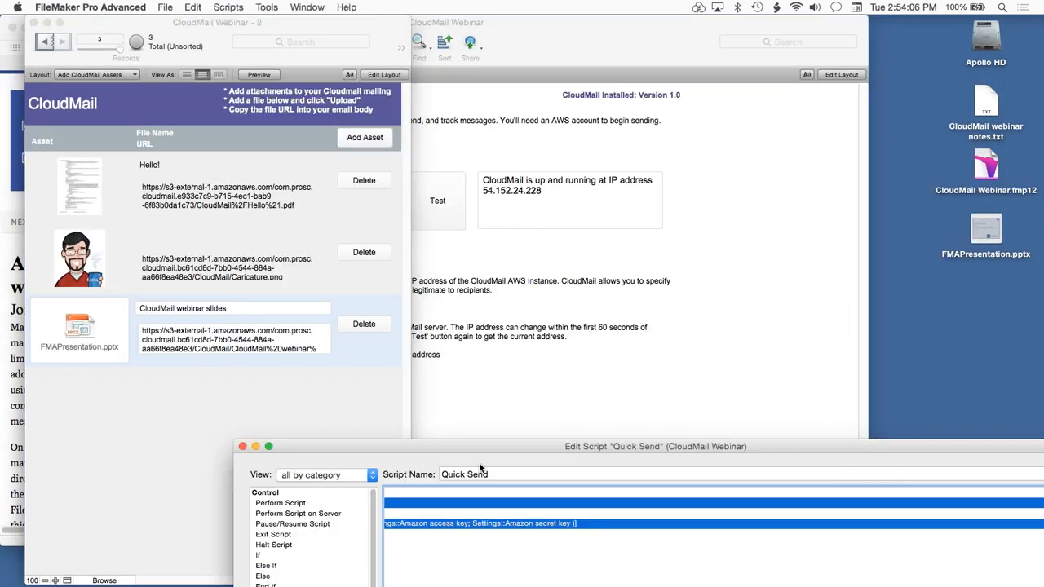
drag(472, 446, 320, 14)
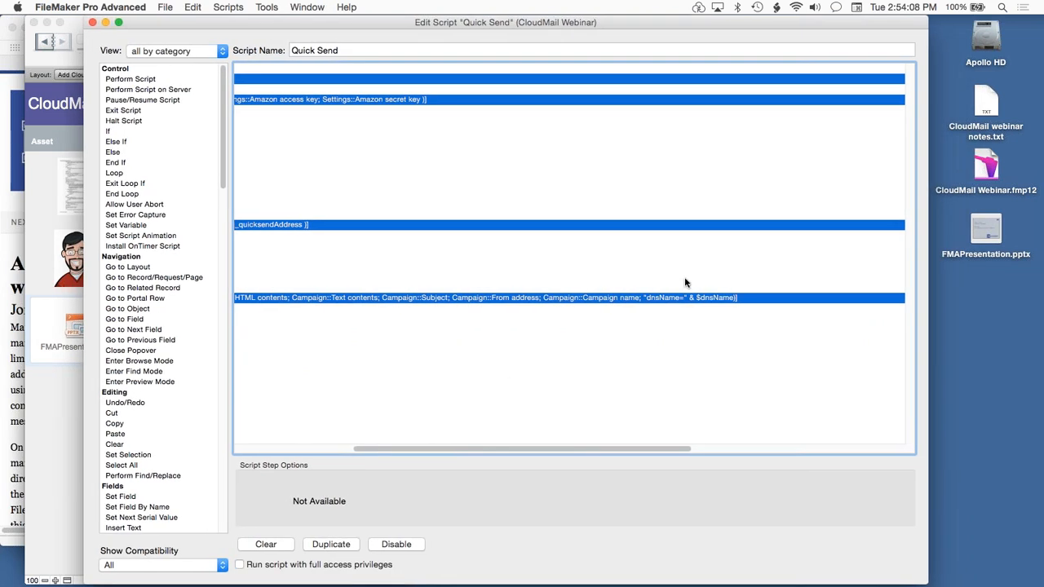
drag(584, 449, 346, 414)
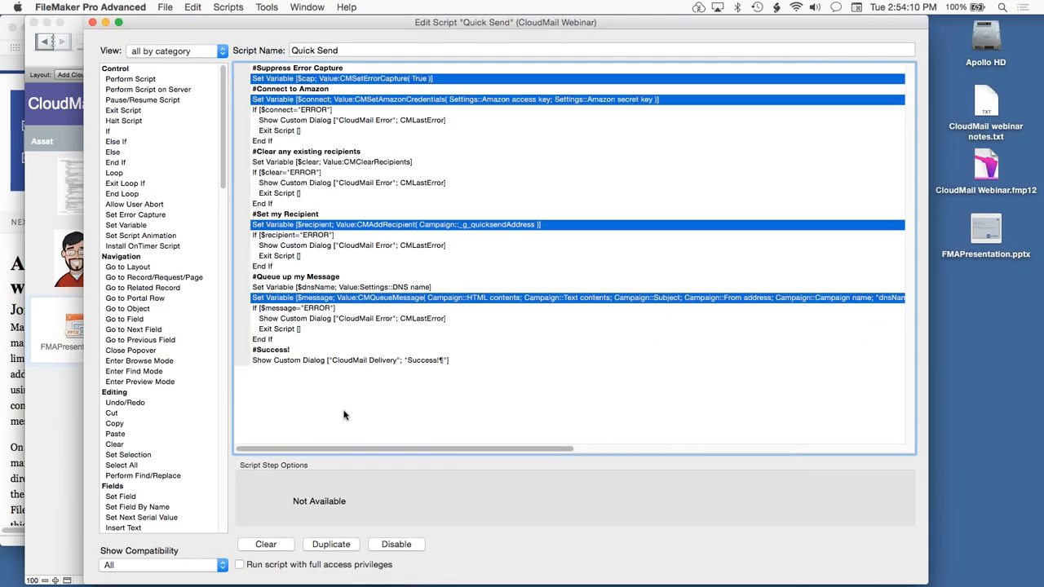
Point out the CMLastError dialog step and the error-capture step in the Quick Send script, and close the script.
super+click(417, 319)
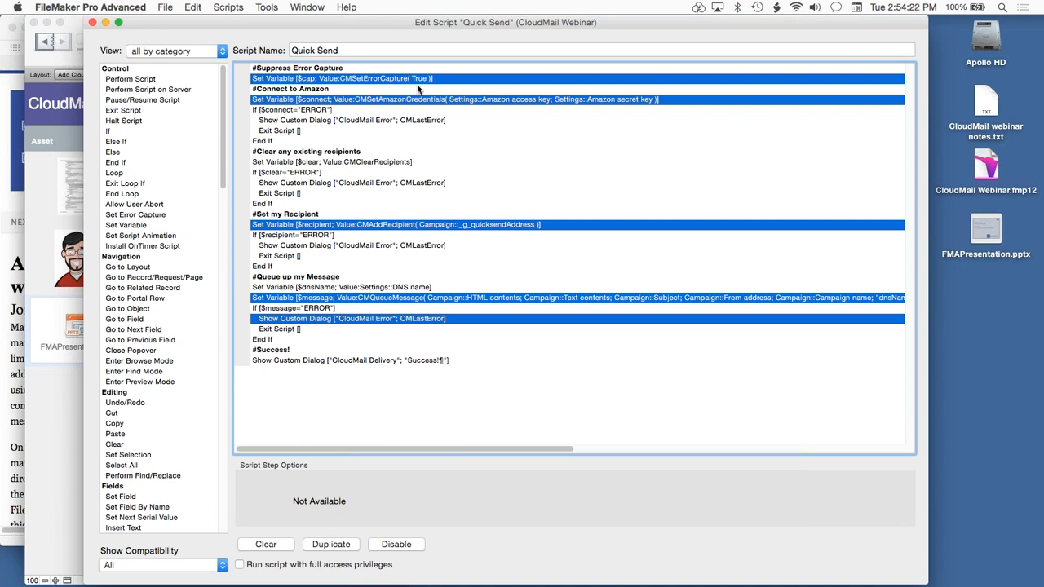
super+click(310, 79)
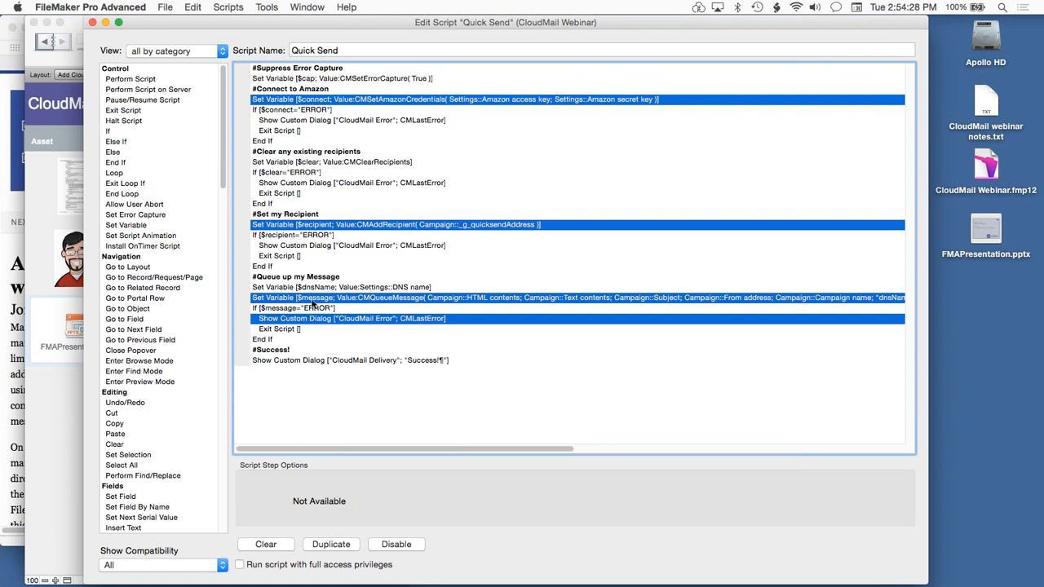
super+click(317, 319)
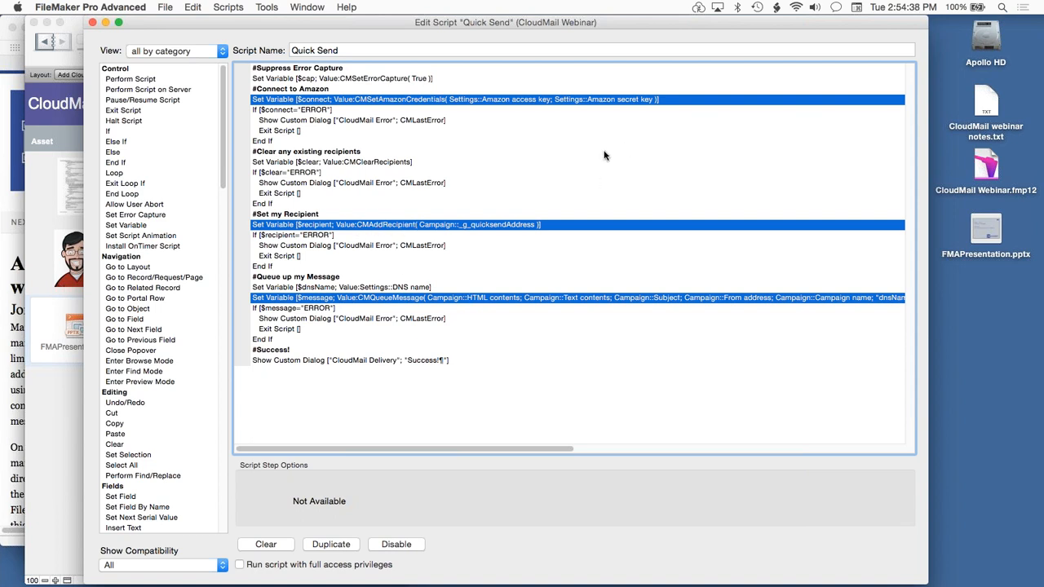
key(super+w)
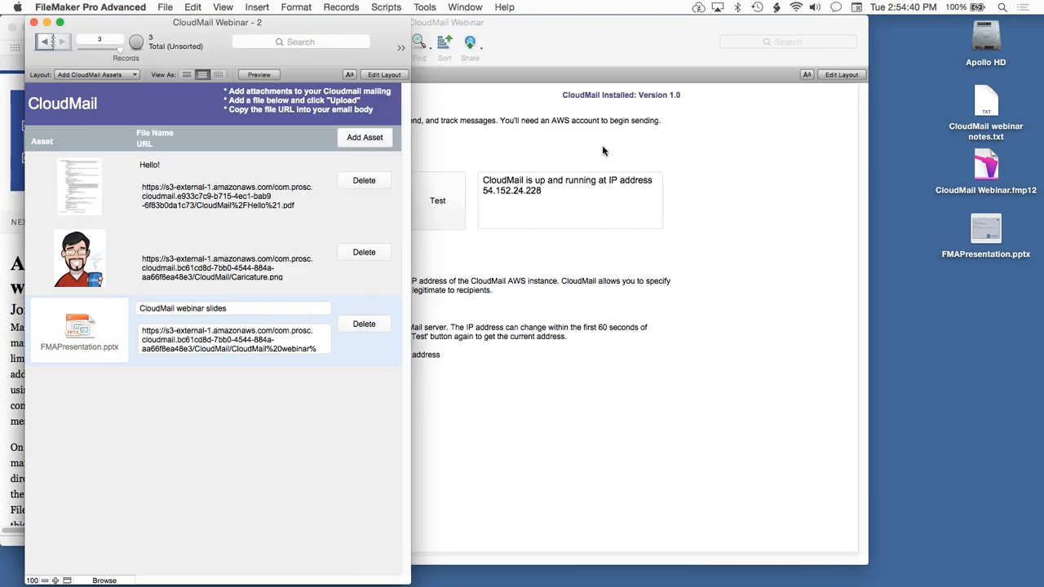
Open the script list and open the "Download latest results" script.
click(385, 7)
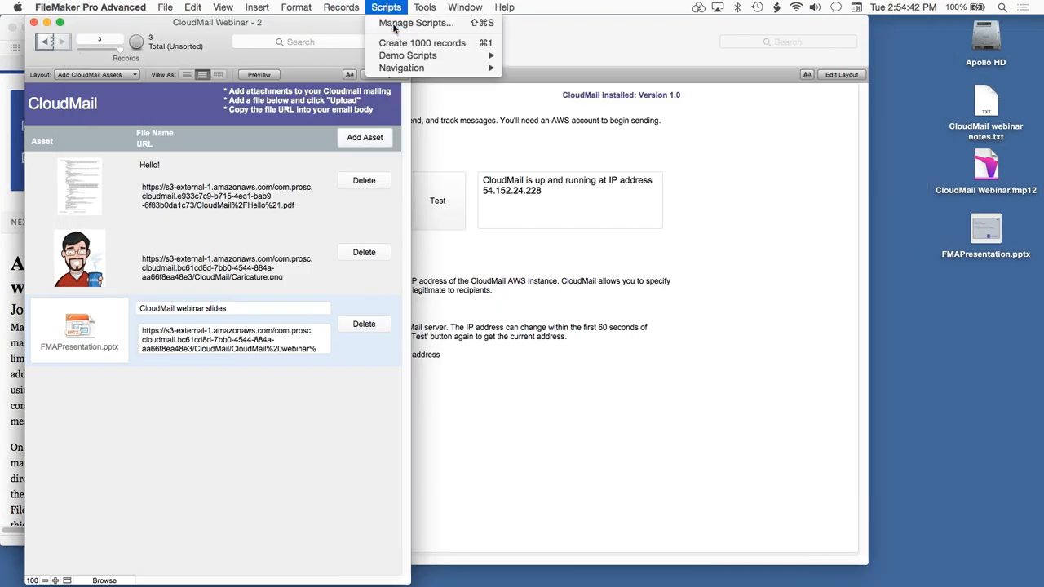
click(405, 22)
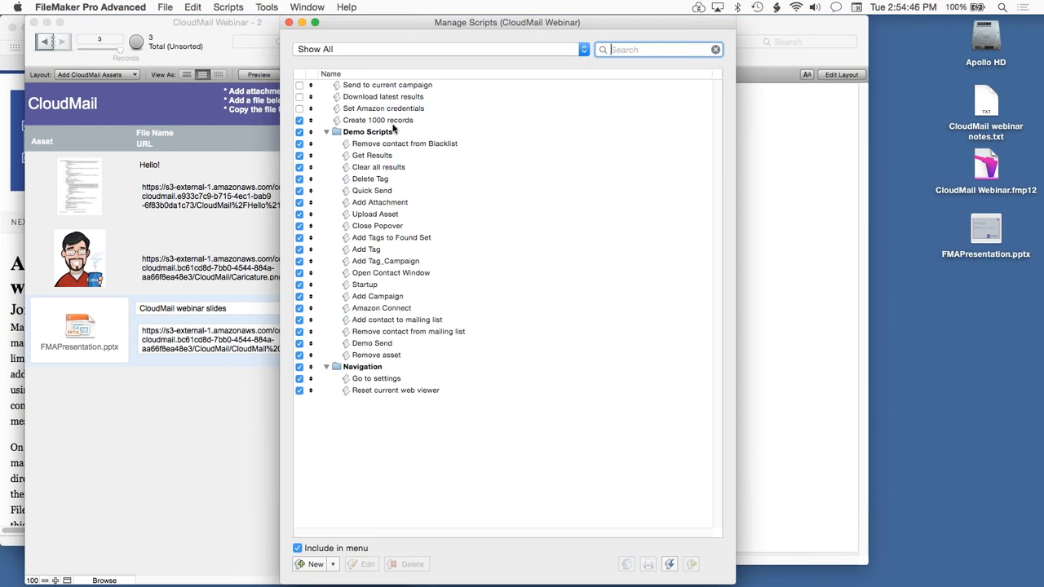
double_click(399, 97)
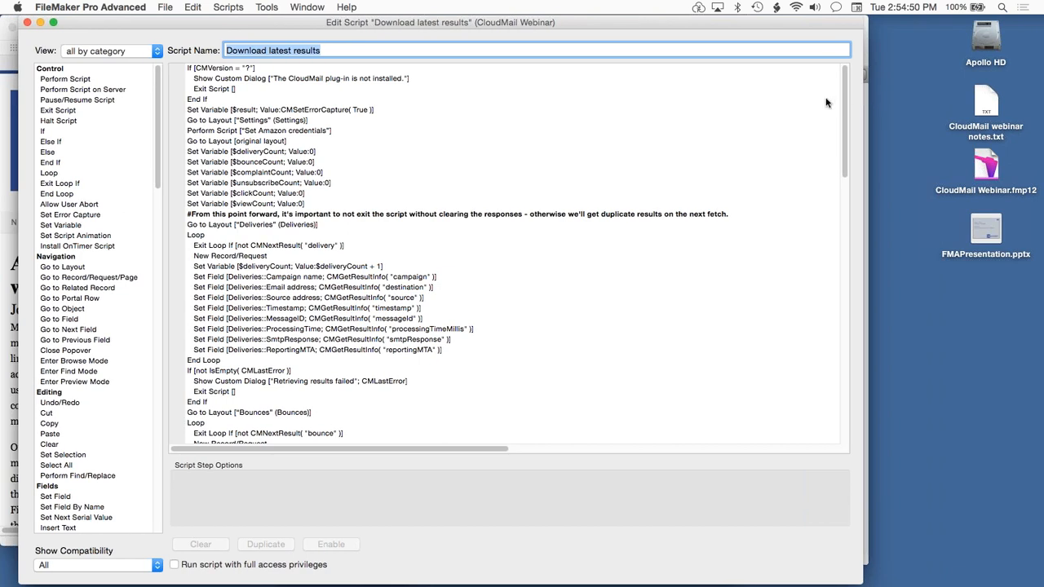
Examine the Deliveries loop, highlighting its CMNextResult exit condition and the Set Field steps from Campaign name through ReportingMTA.
scroll(838, 122, down, 5)
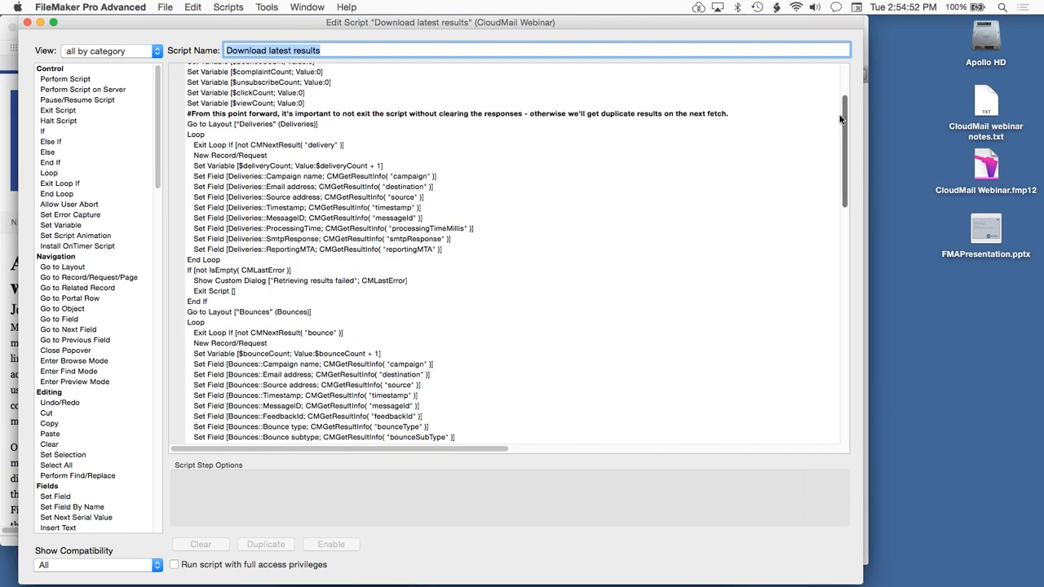
scroll(840, 96, up, 5)
click(295, 245)
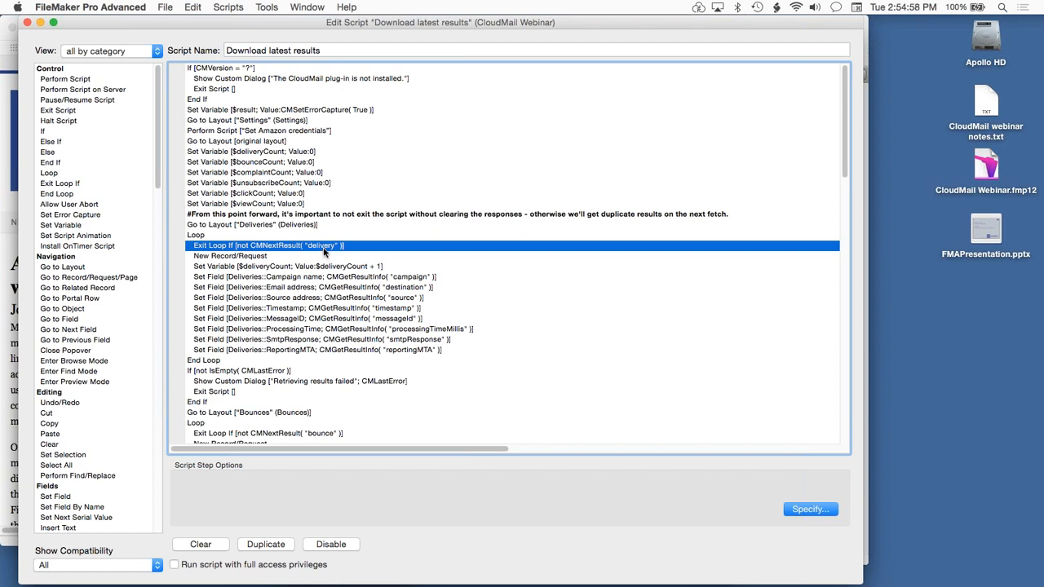
drag(340, 278, 363, 351)
scroll(572, 337, down, 5)
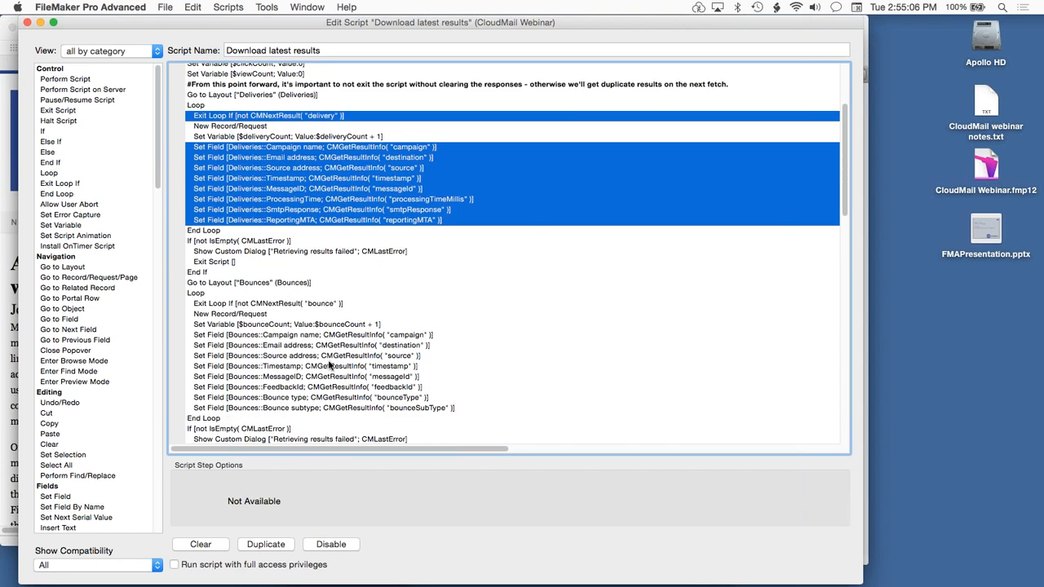
Examine the remaining result loops, highlighting the Bounces layout step, the "complaint" and "click" exit conditions, and the Clicks Campaign name step.
click(275, 284)
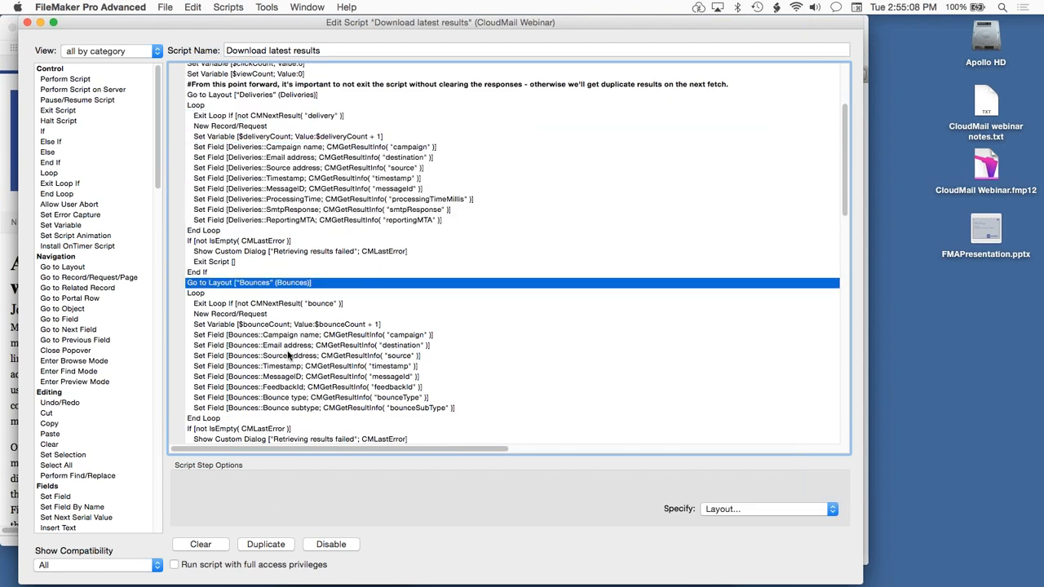
scroll(287, 359, down, 4)
click(292, 388)
scroll(292, 391, down, 15)
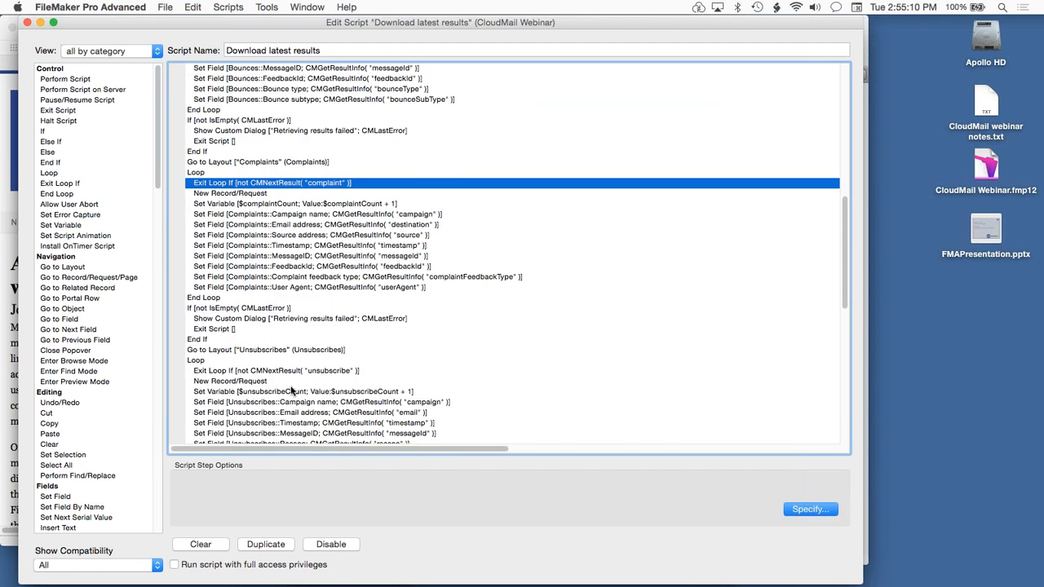
scroll(291, 392, down, 9)
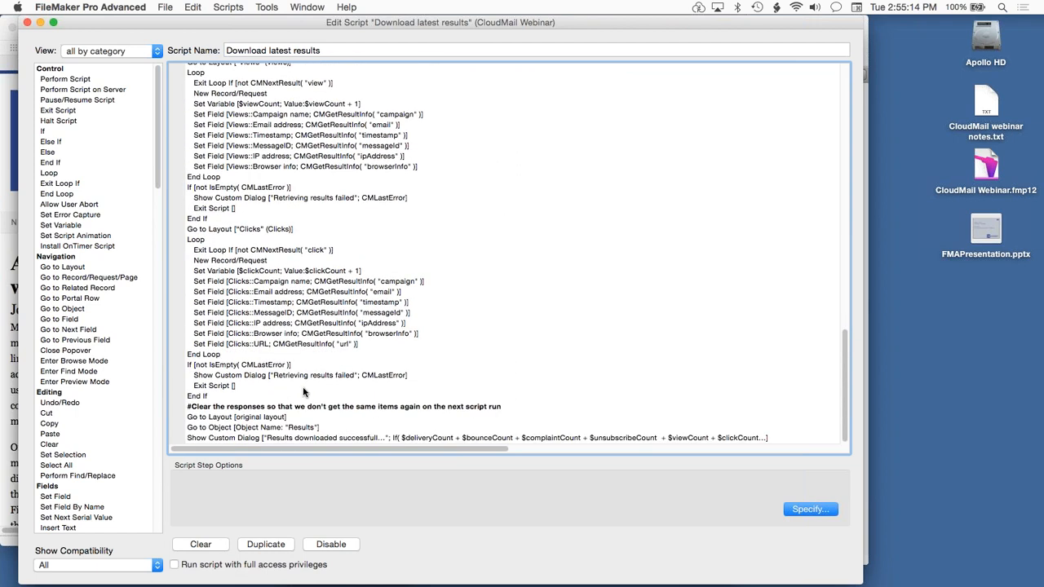
click(276, 250)
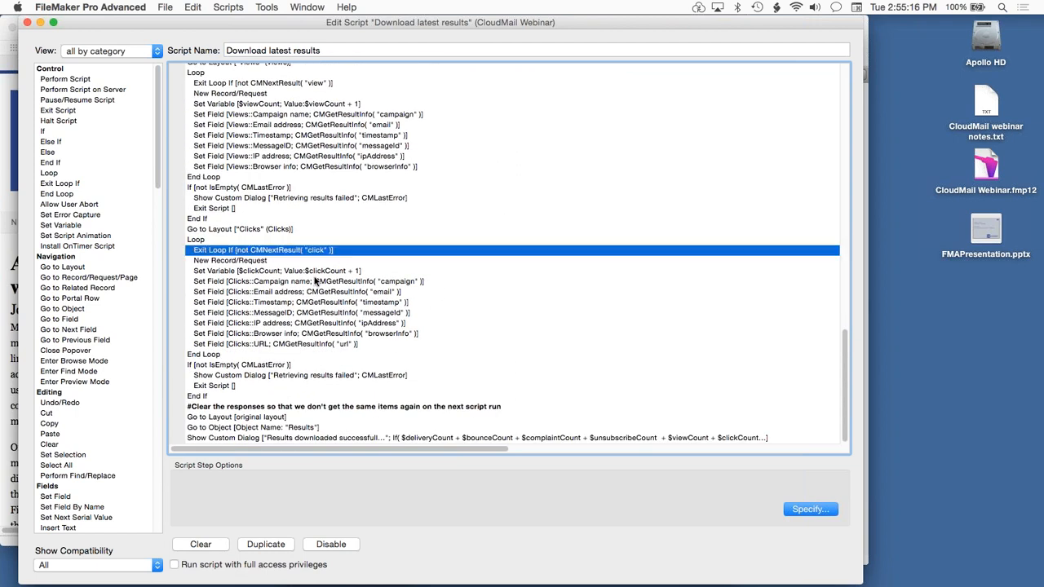
super+click(316, 281)
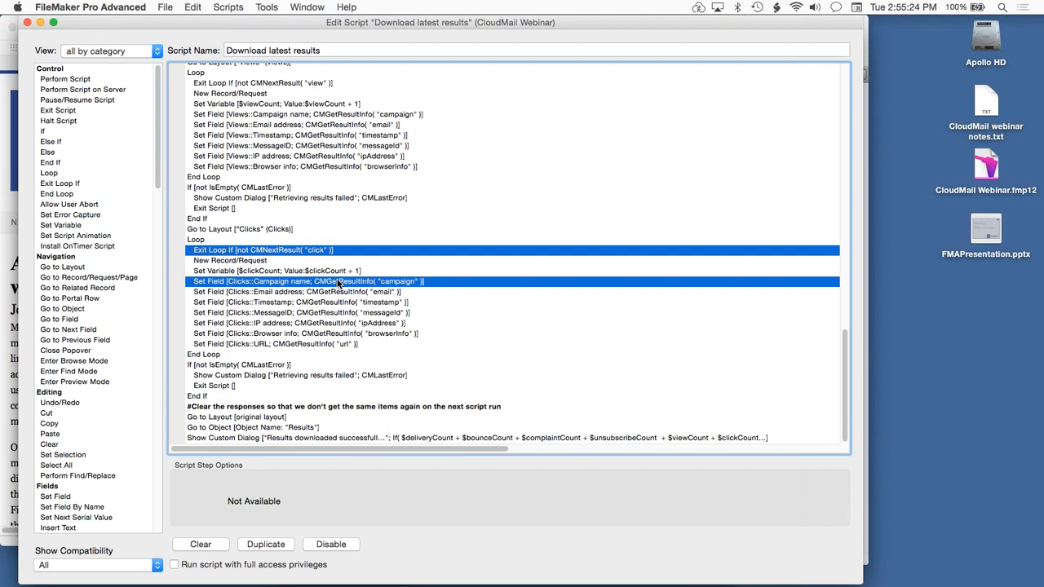
Close the "Download latest results" script, the script list and the CloudMail assets window.
scroll(421, 281, up, 5)
scroll(420, 281, up, 3)
key(super+w)
key(super+w)
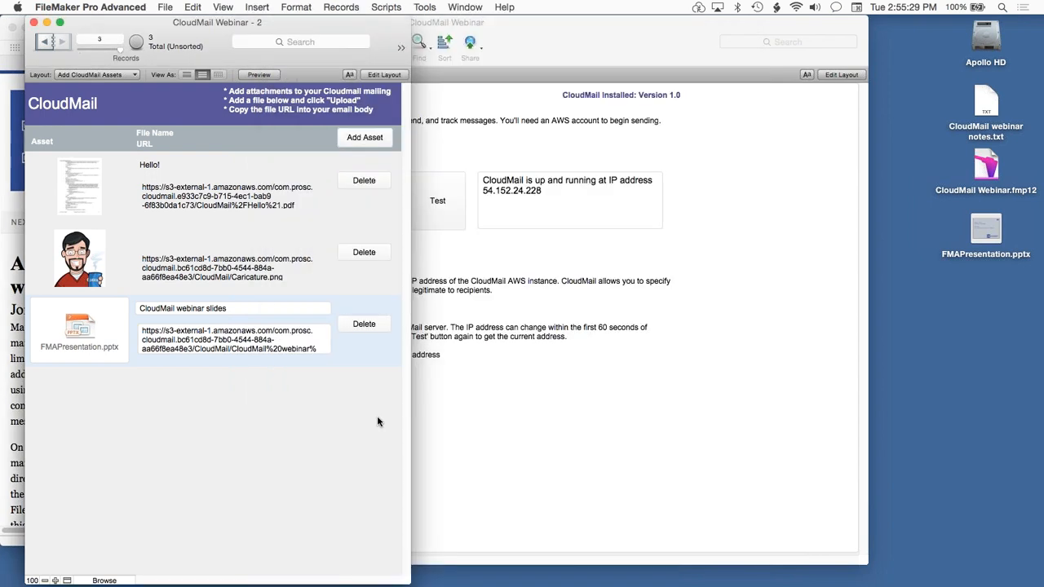
key(super+w)
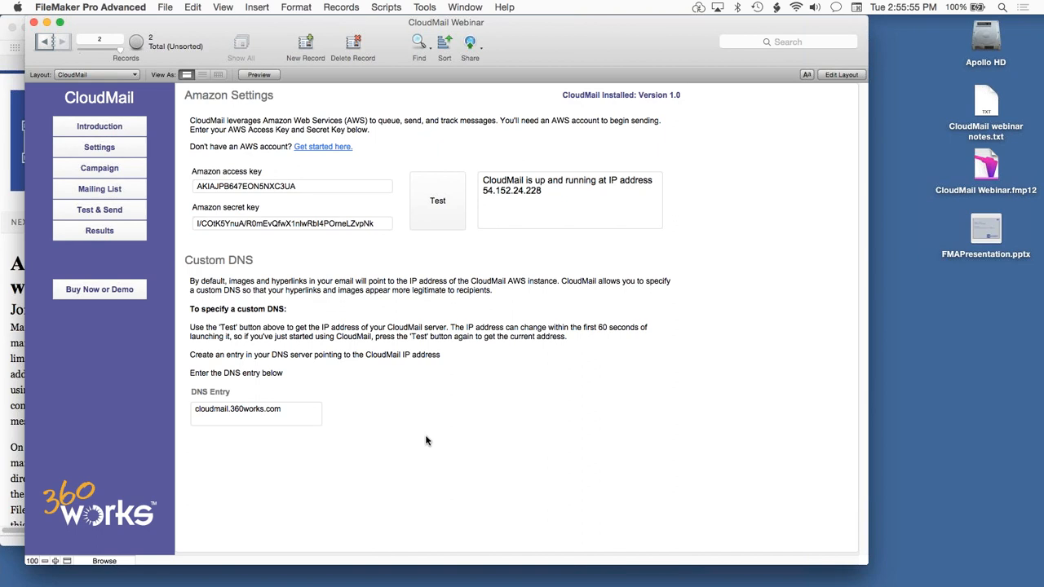
Show the campaign settings, inspect the Tags relationship between Campaign and Contacts_All in the relationships graph, and leave the database definition.
click(106, 171)
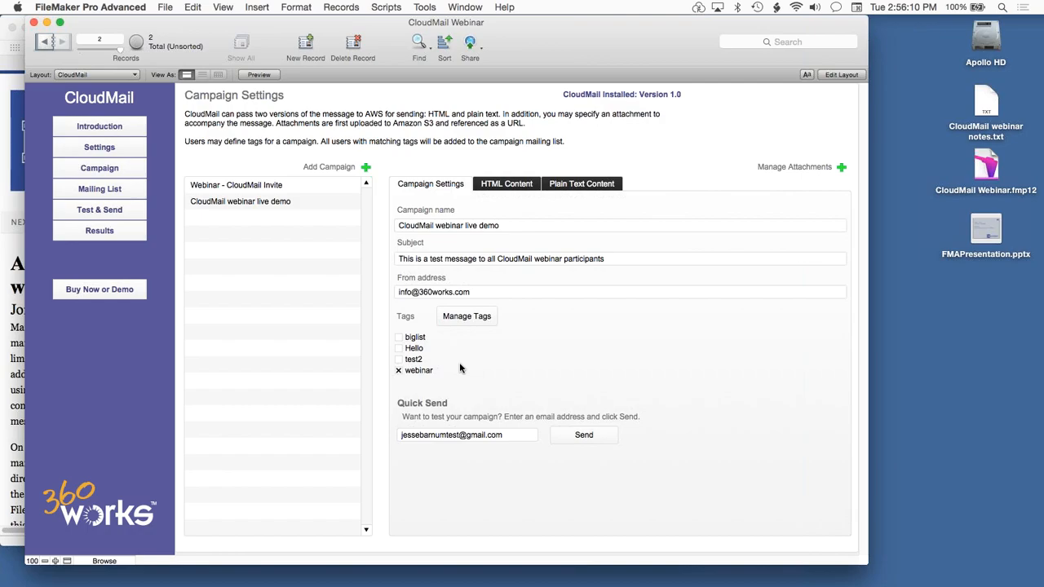
key(super+shift+d)
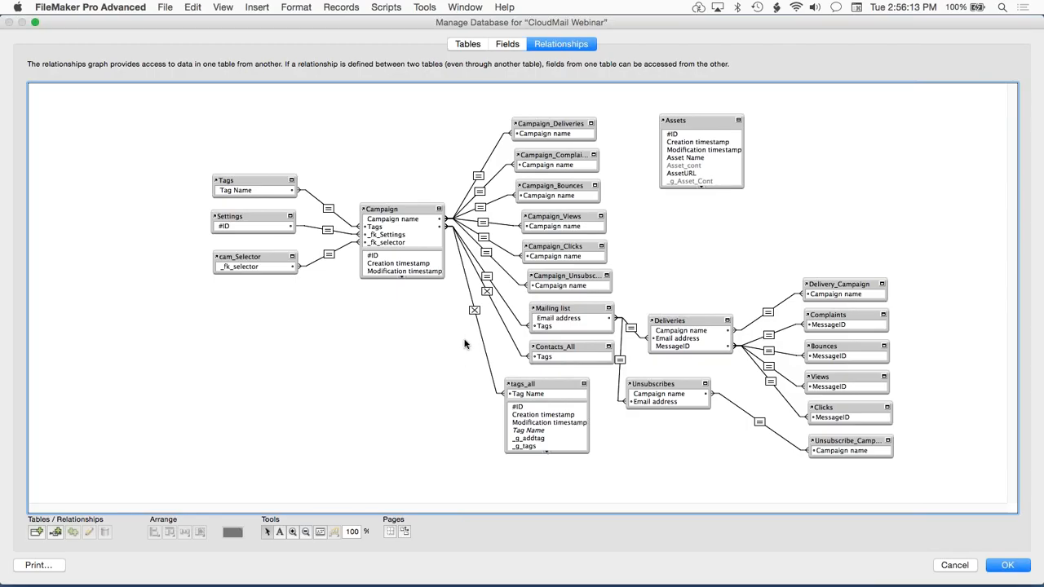
double_click(484, 292)
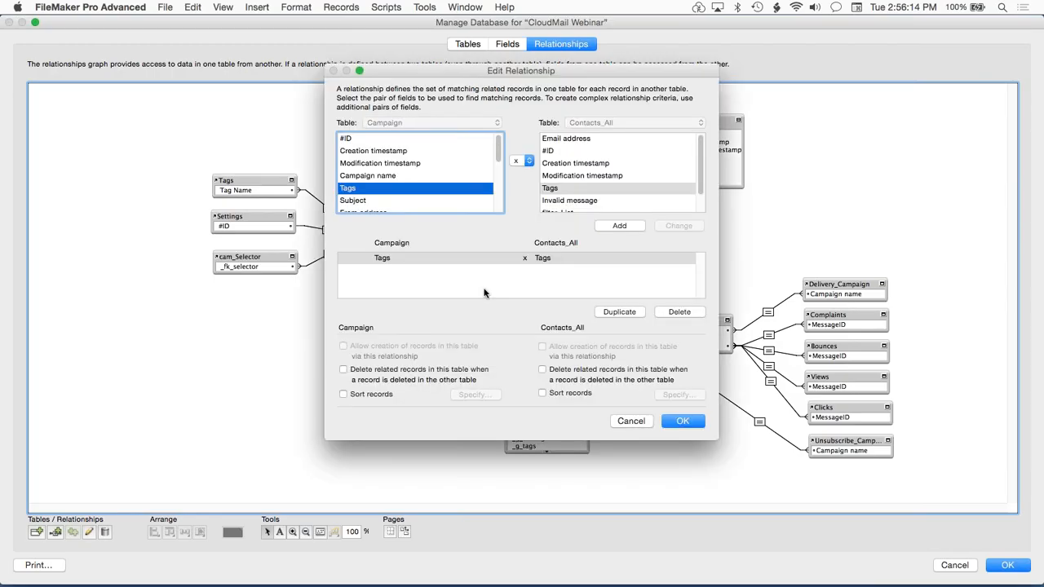
key(Escape)
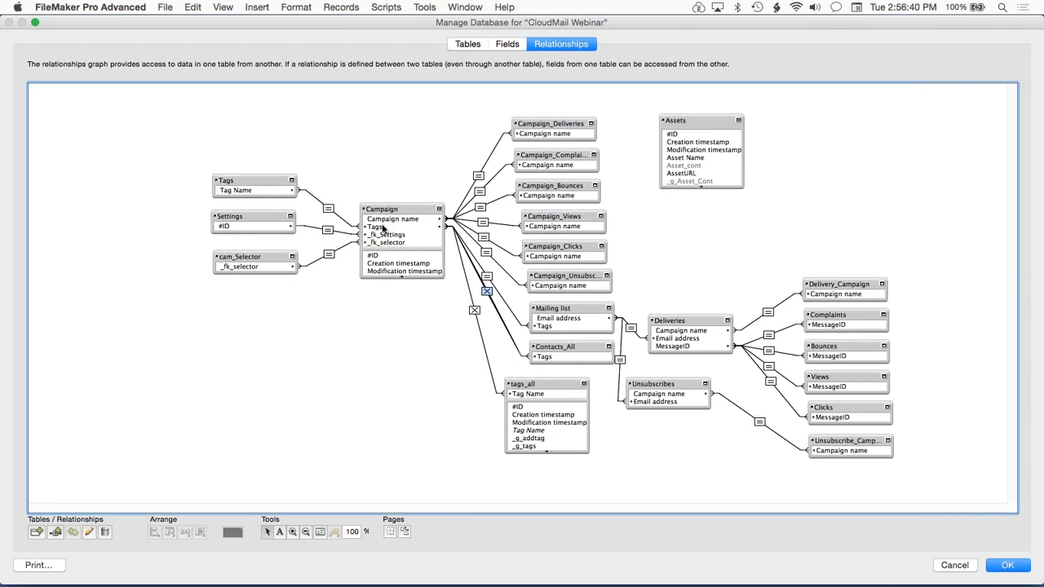
key(Escape)
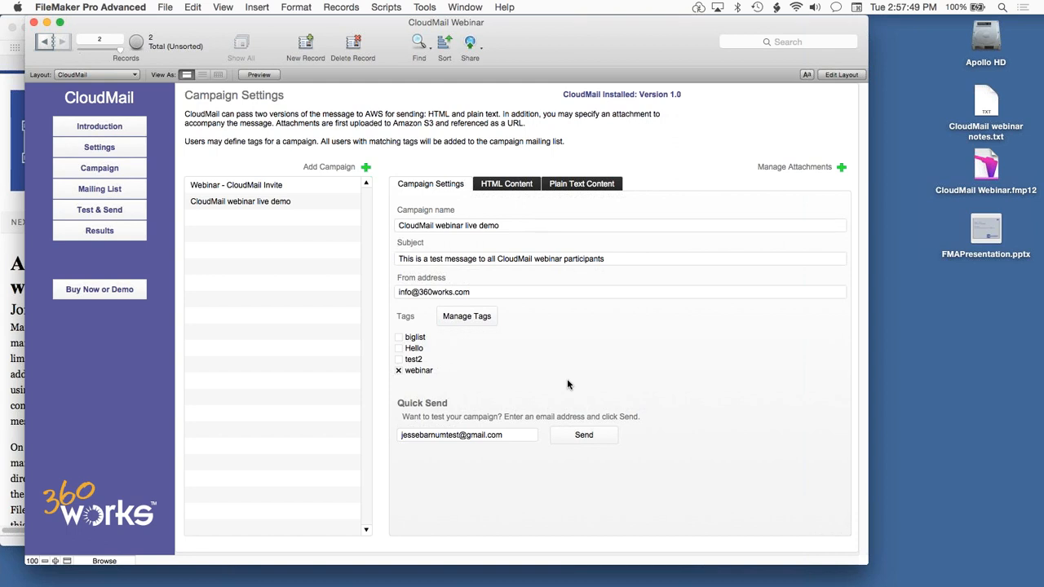
Switch from FileMaker to PowerPoint.
key(super+Tab)
key(super+Tab)
key(super+Tab)
key(super+Tab)
key(super+Tab)
key(super+Tab)
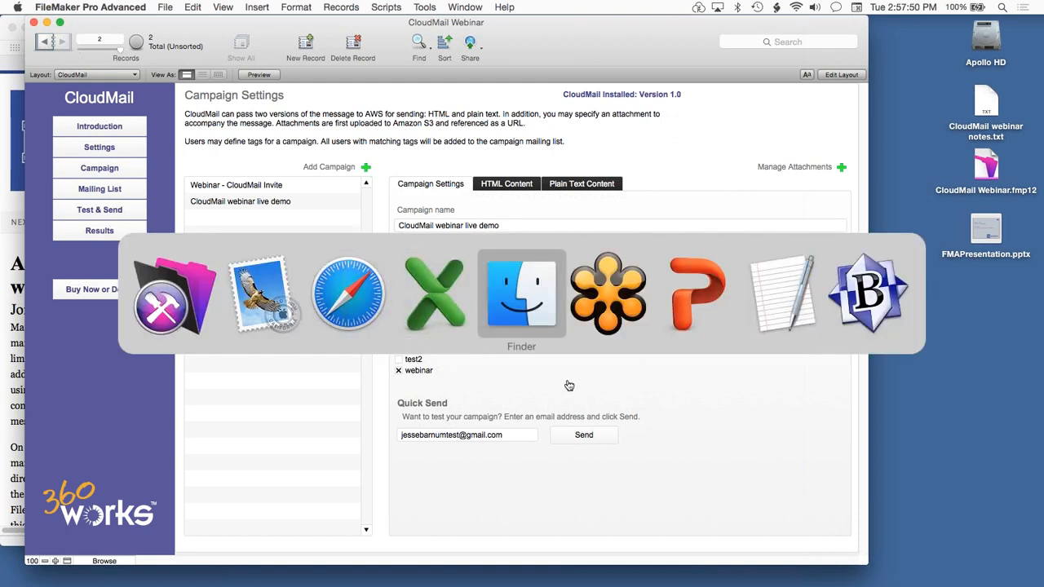